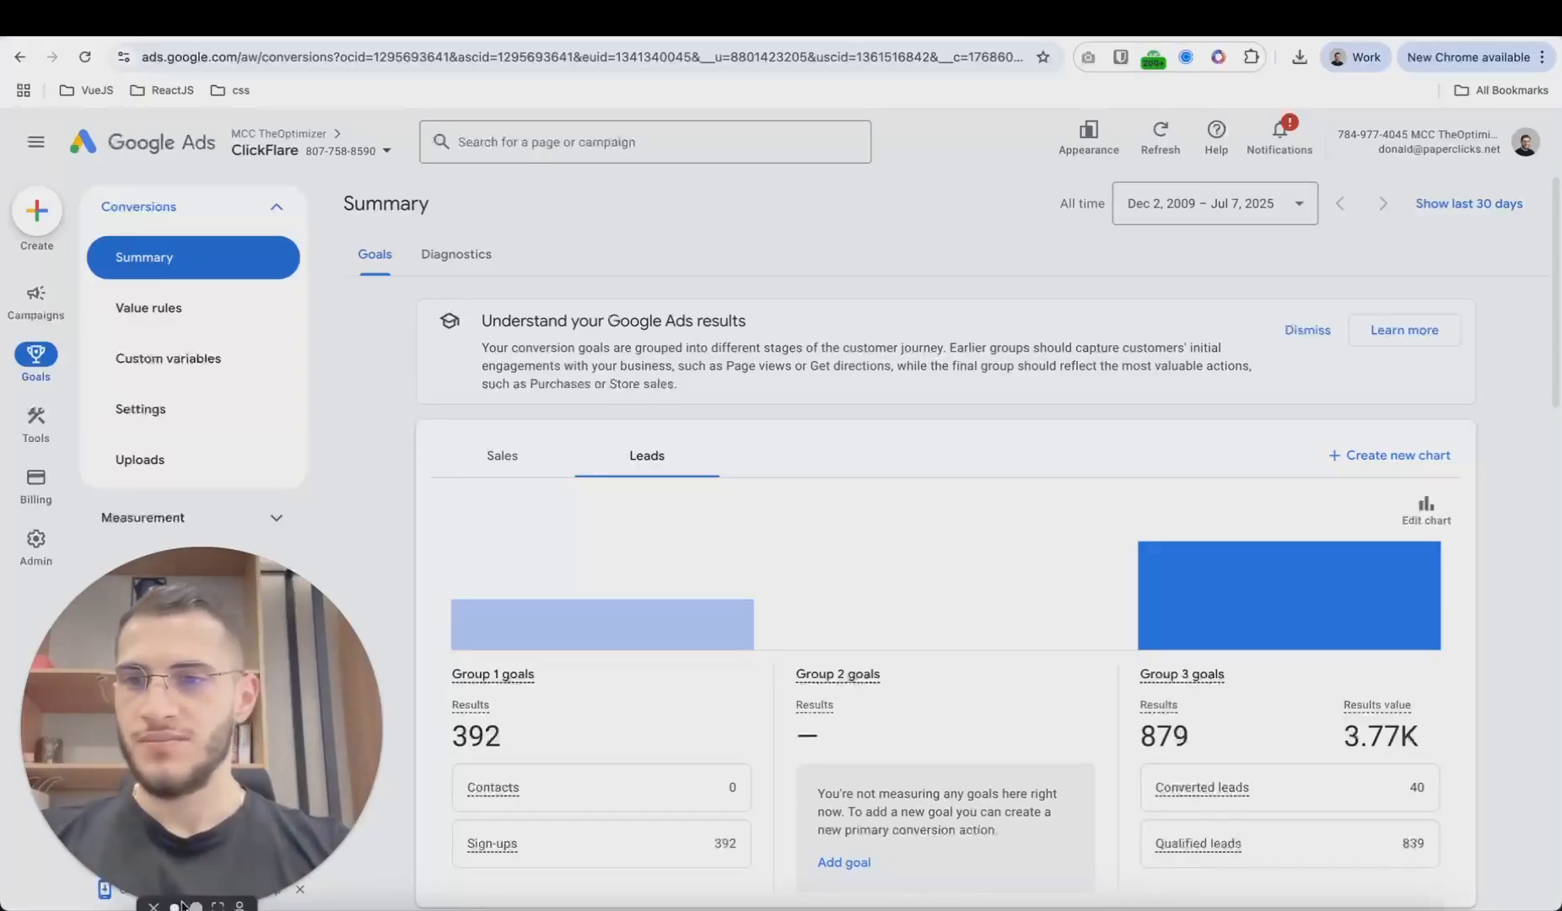
click(175, 905)
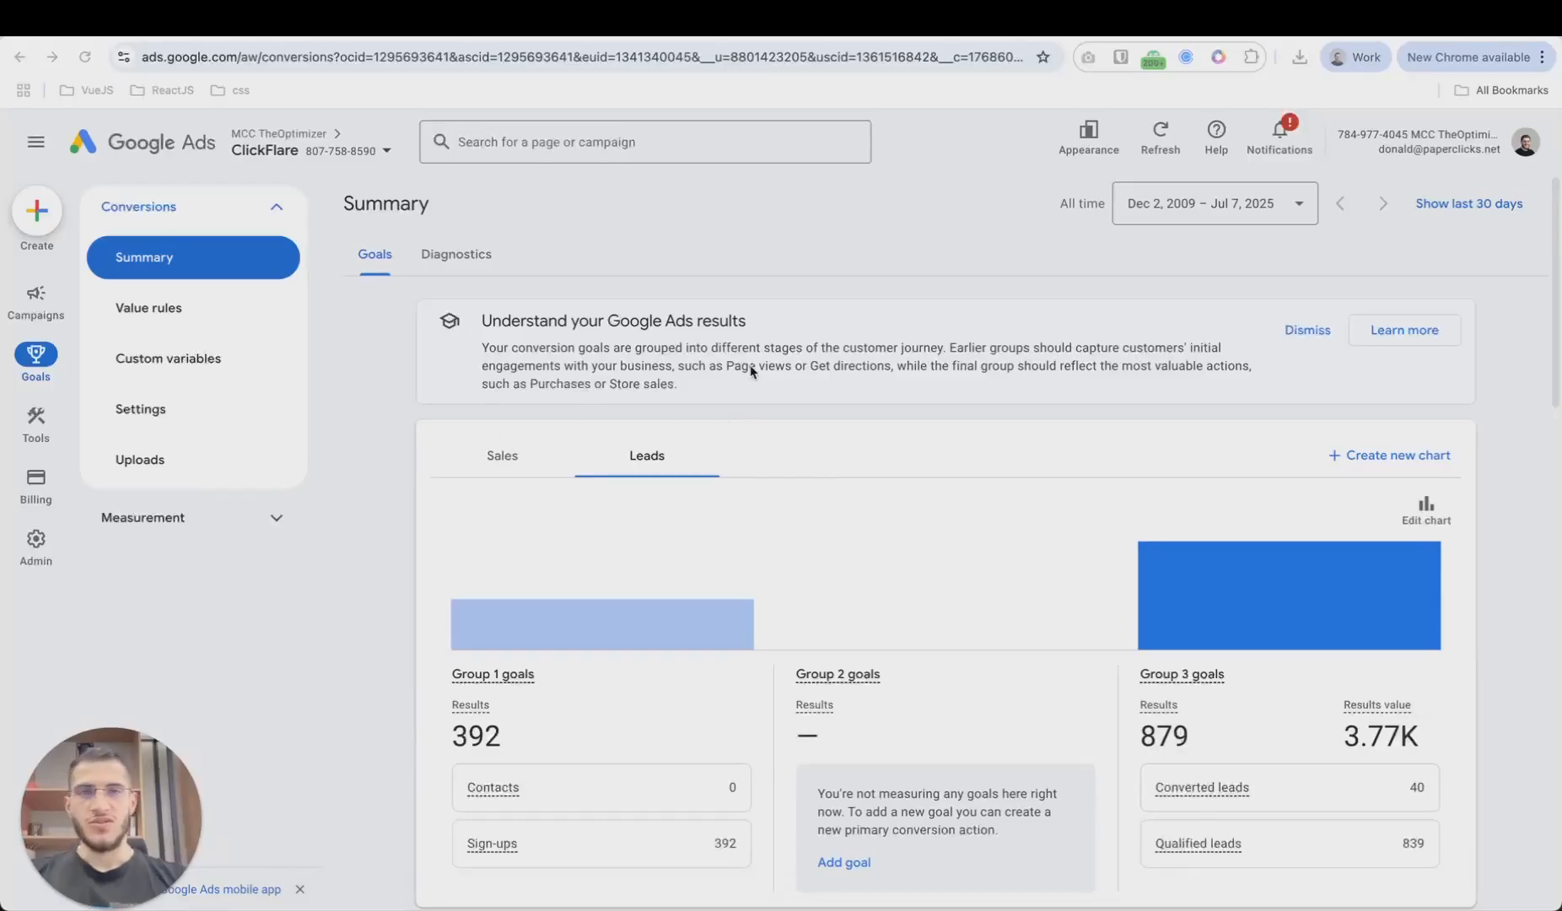
- Start a new offline conversion action, choosing "Skip this step and set up a data source later" and accepting the customer data compliance statement
scroll(749, 371, down, 5)
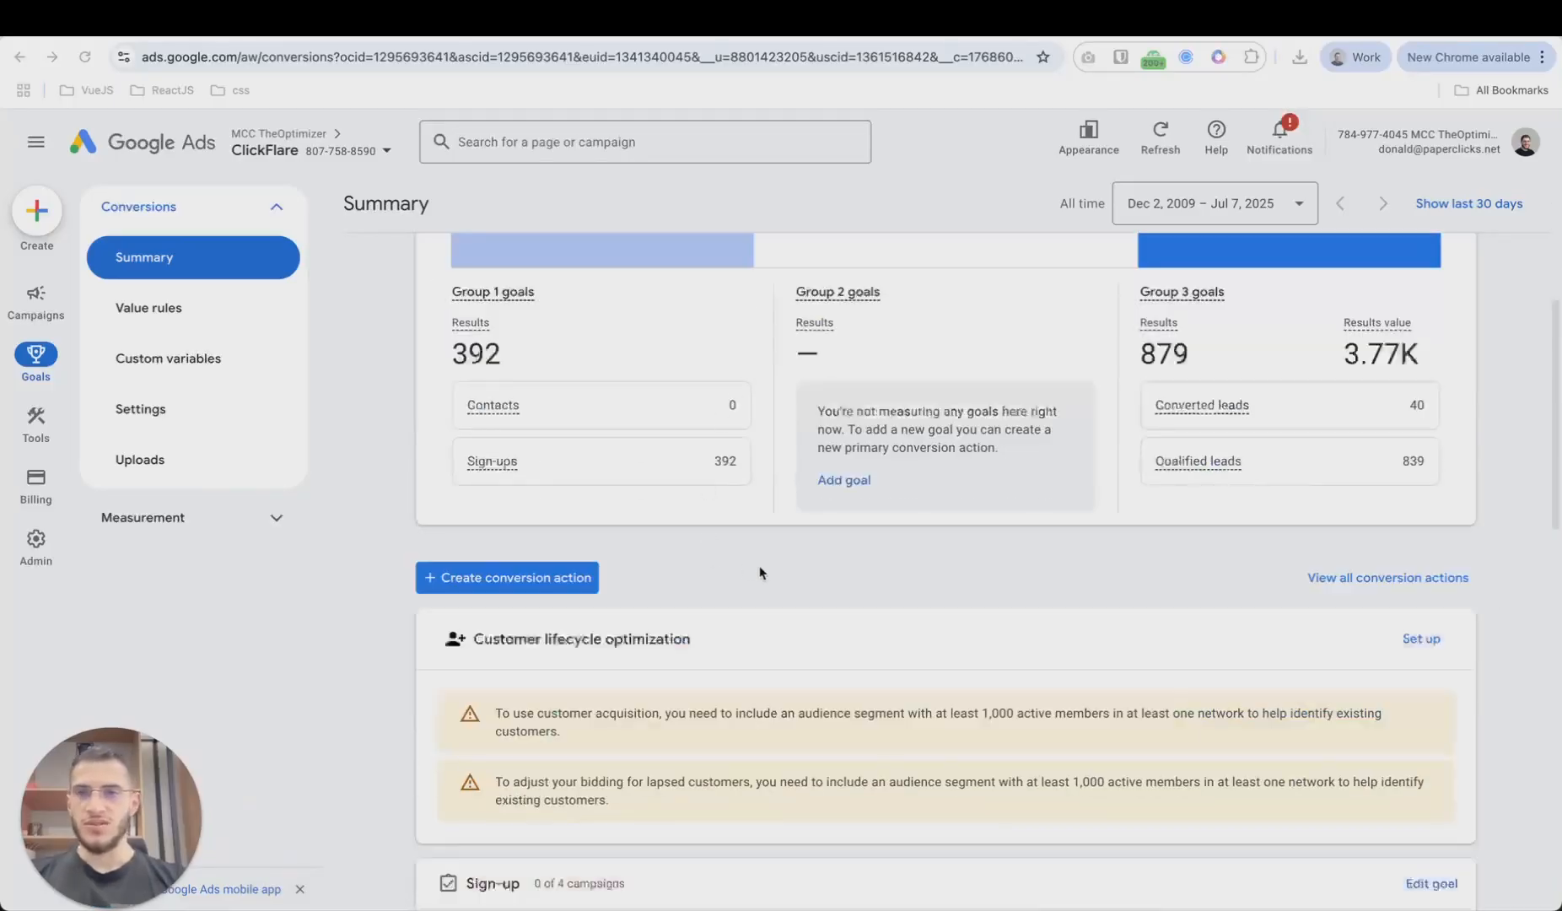
click(507, 582)
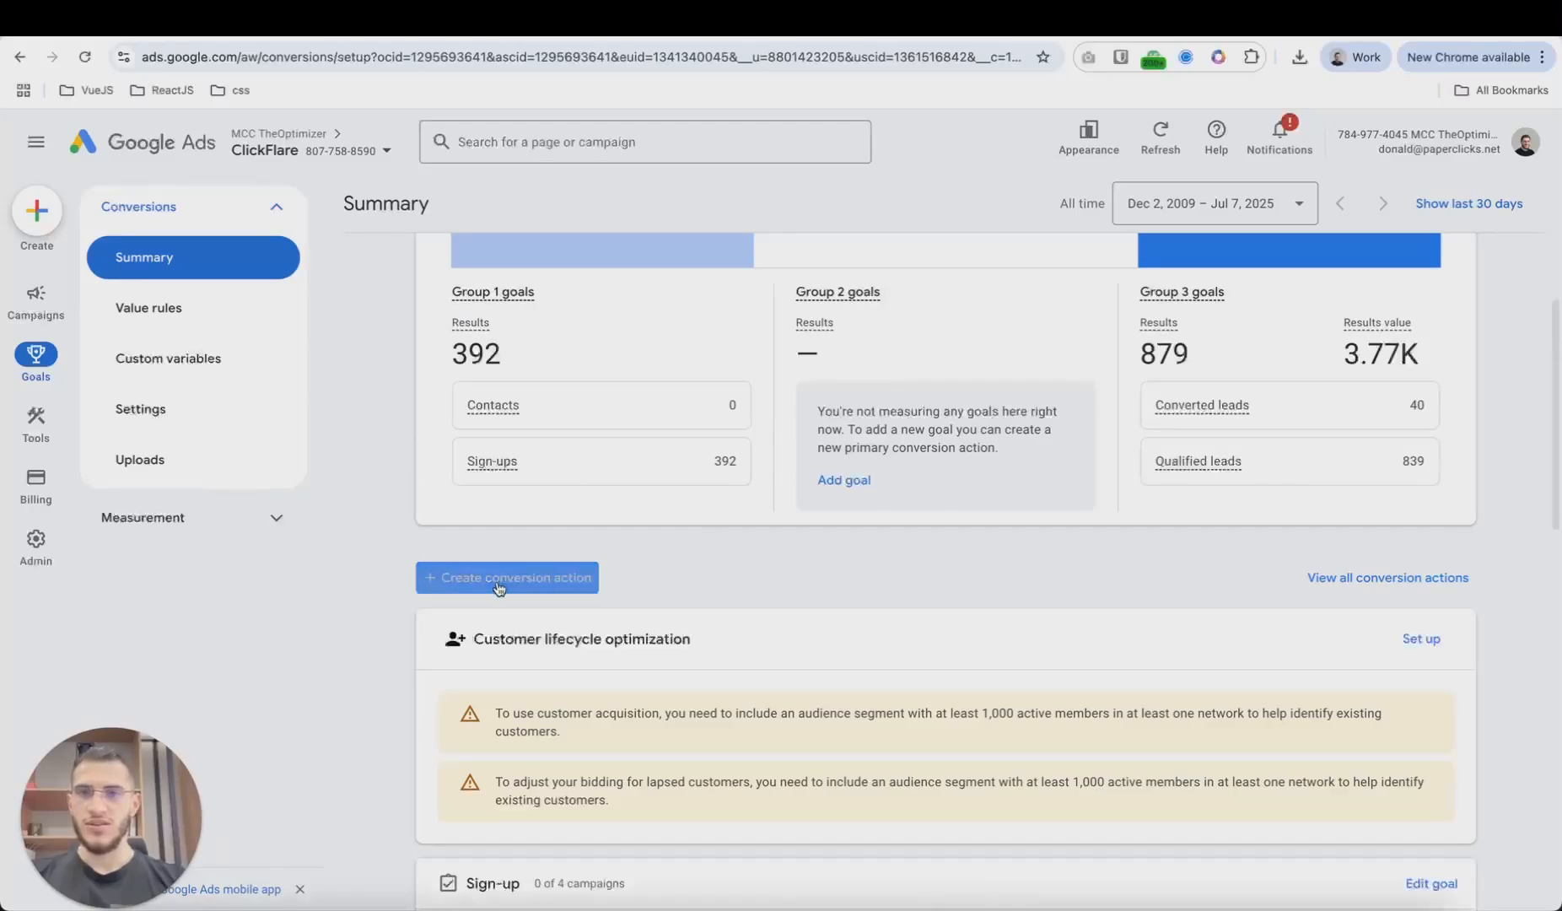
scroll(636, 549, down, 5)
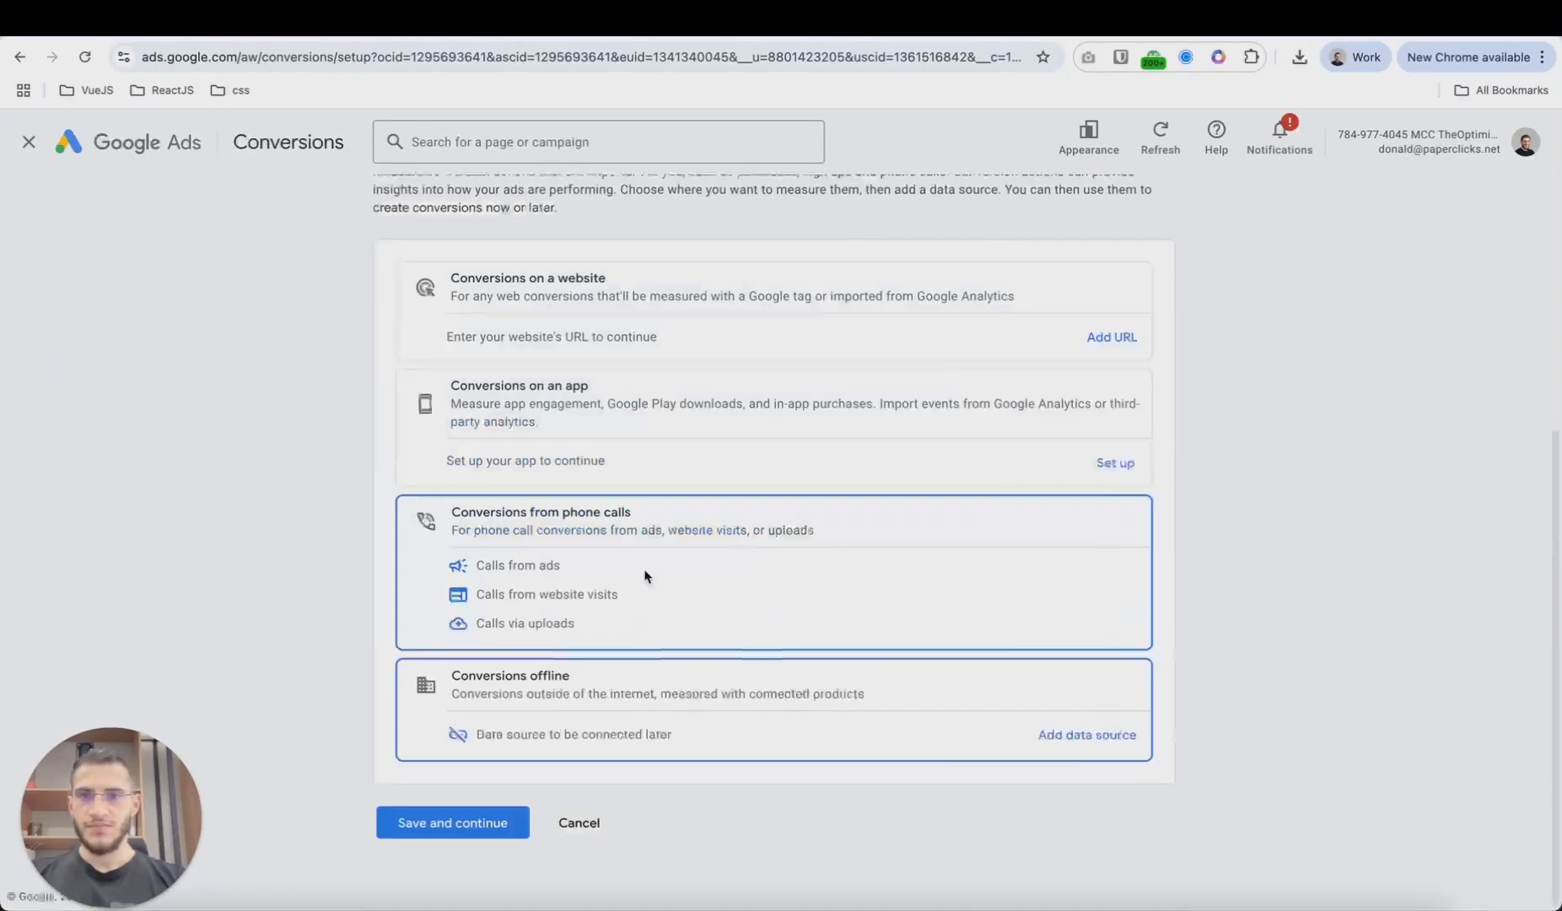
click(1088, 736)
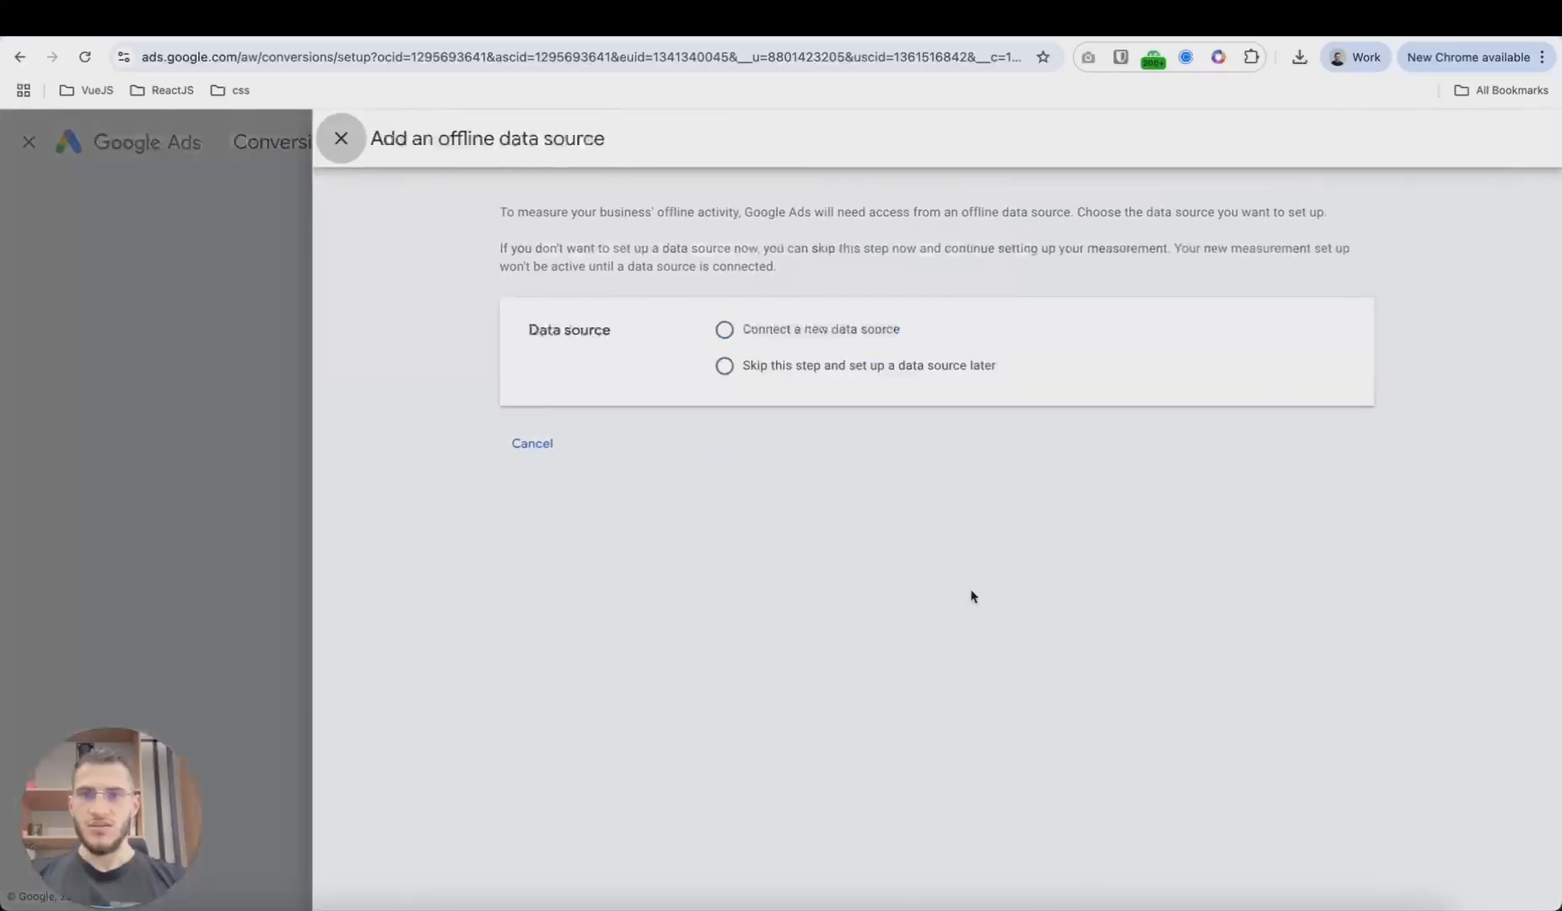
click(725, 368)
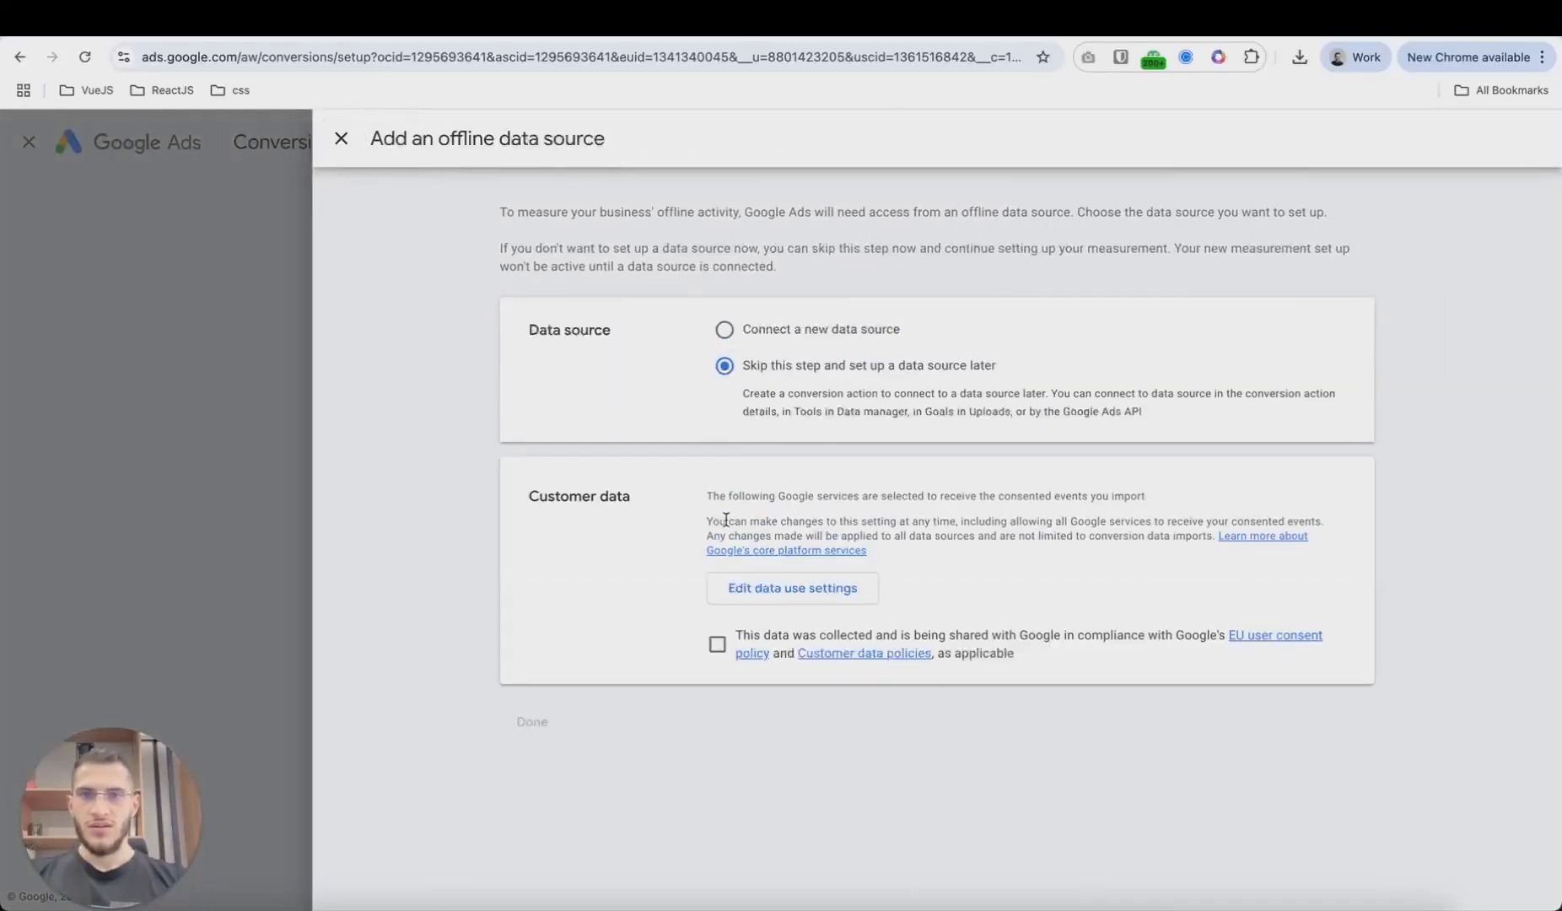
click(718, 645)
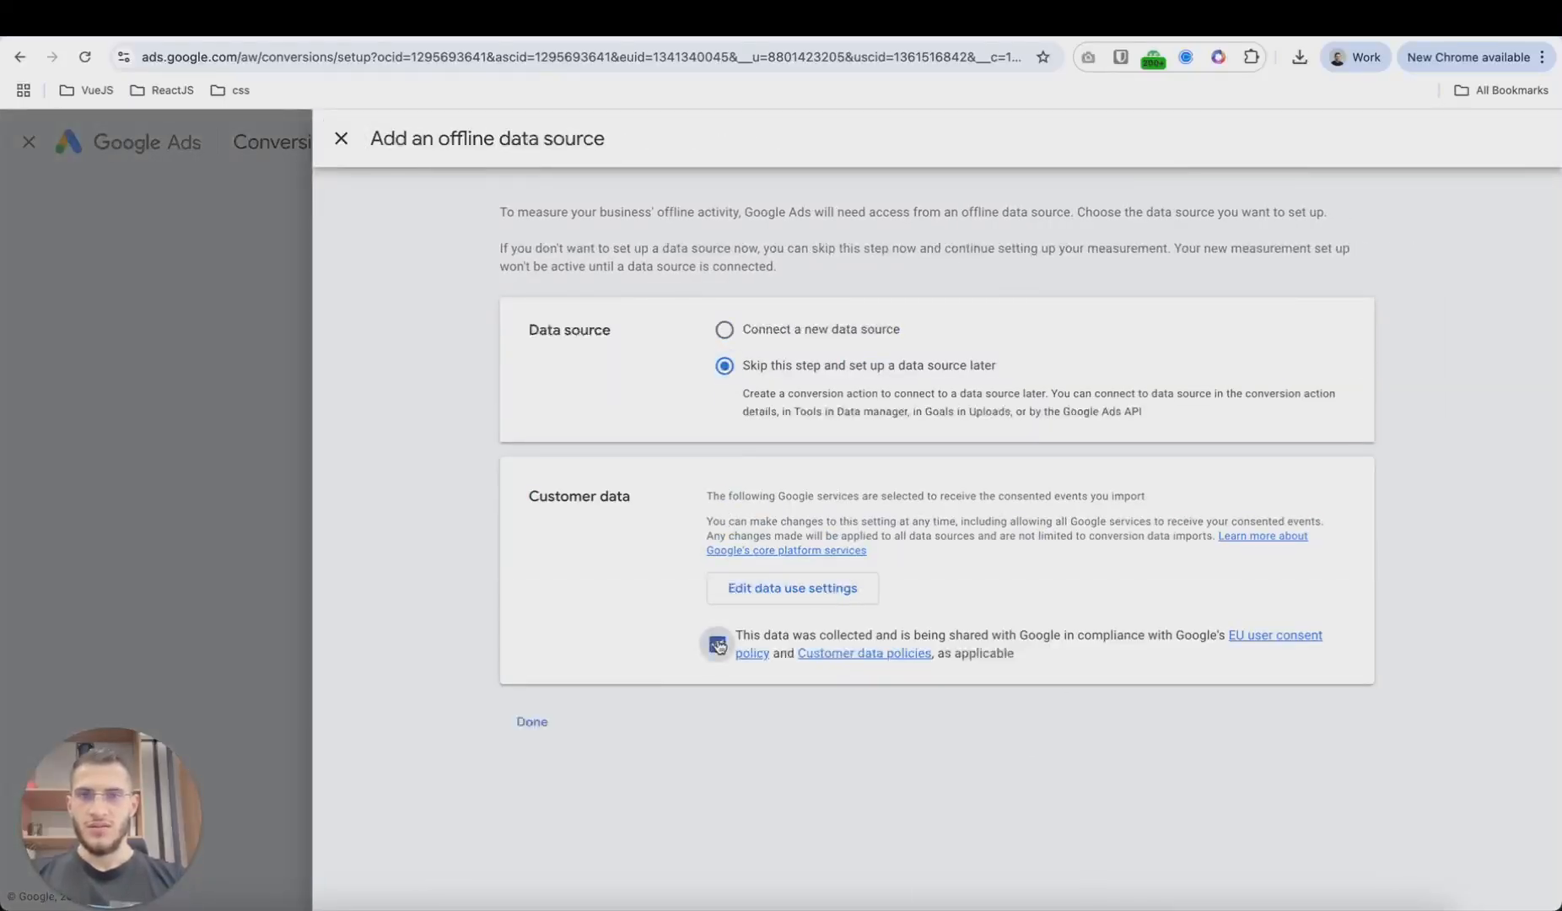
click(537, 723)
click(469, 831)
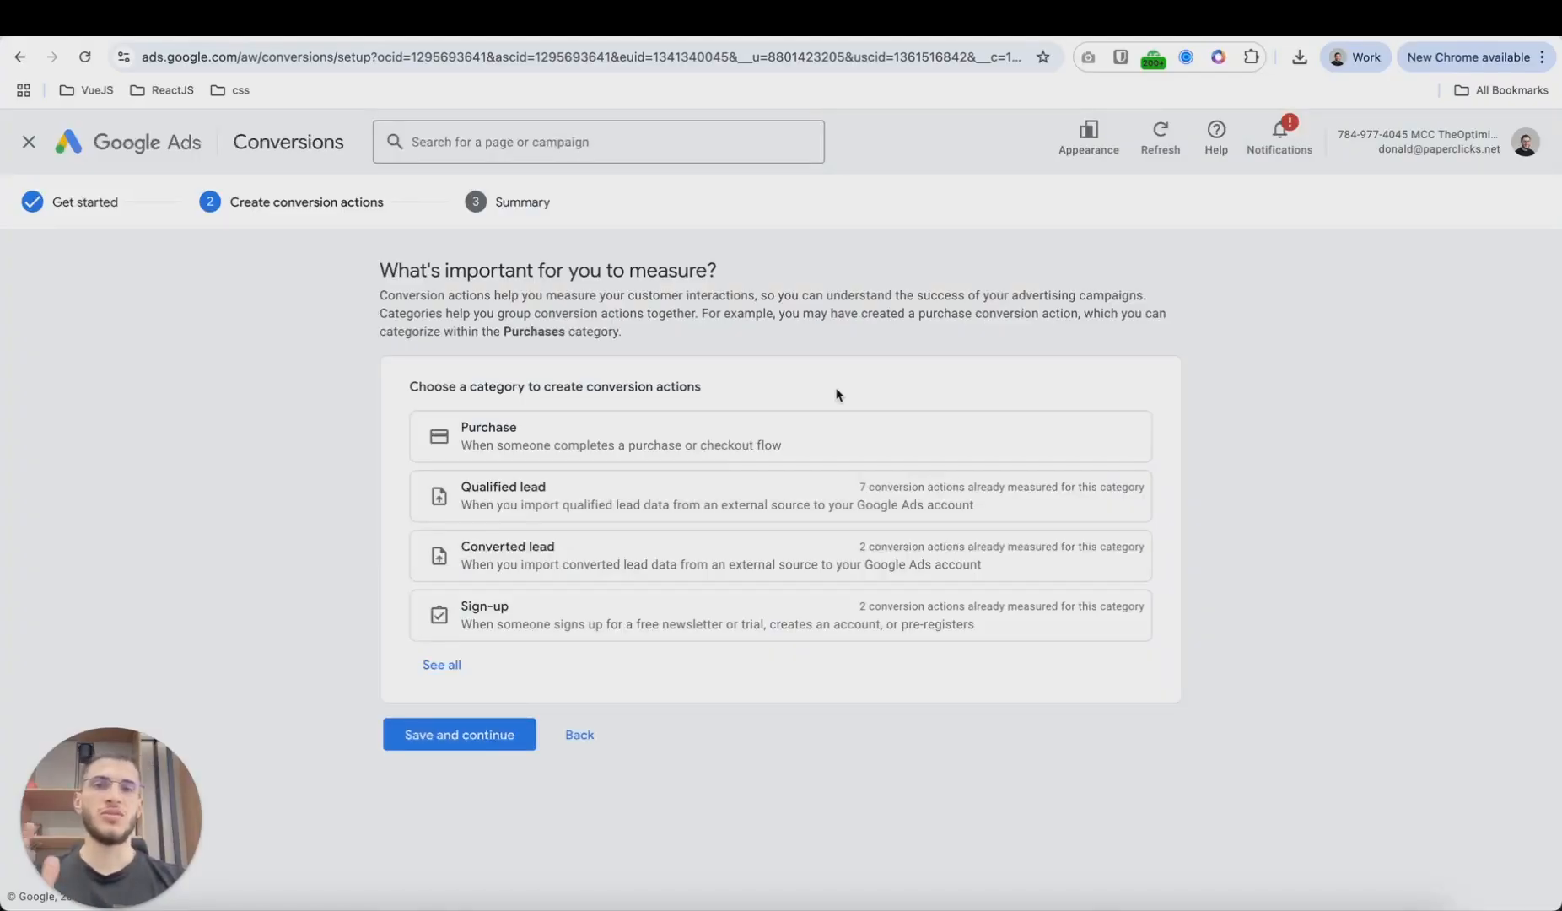
- Choose the Purchase category and add an offline conversion action to it with the "Add data source later" source
click(763, 450)
click(781, 456)
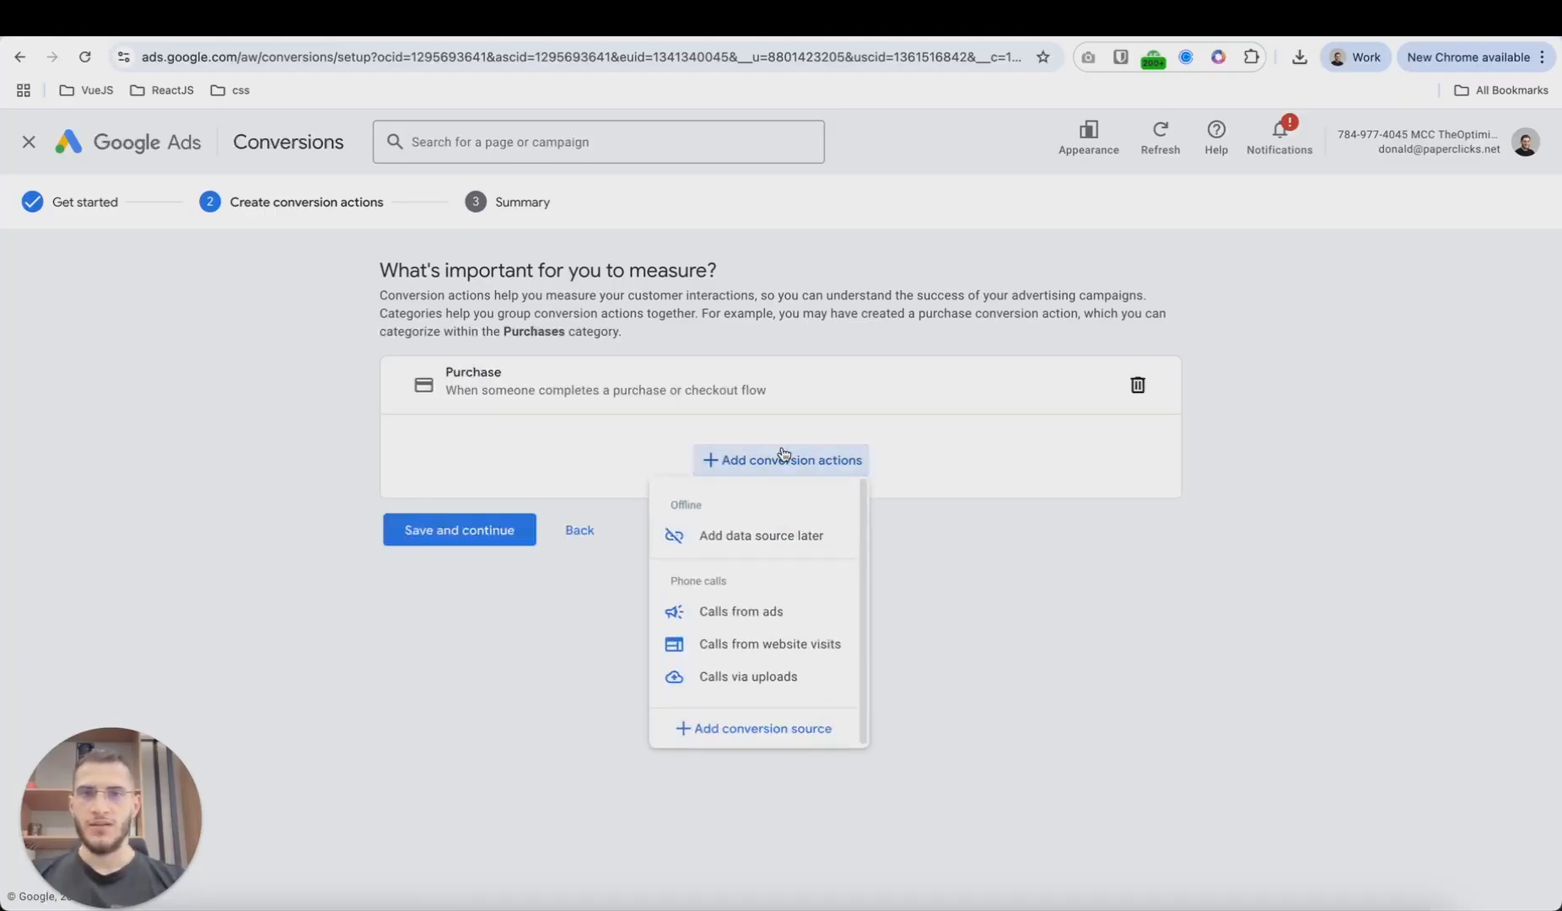
click(797, 542)
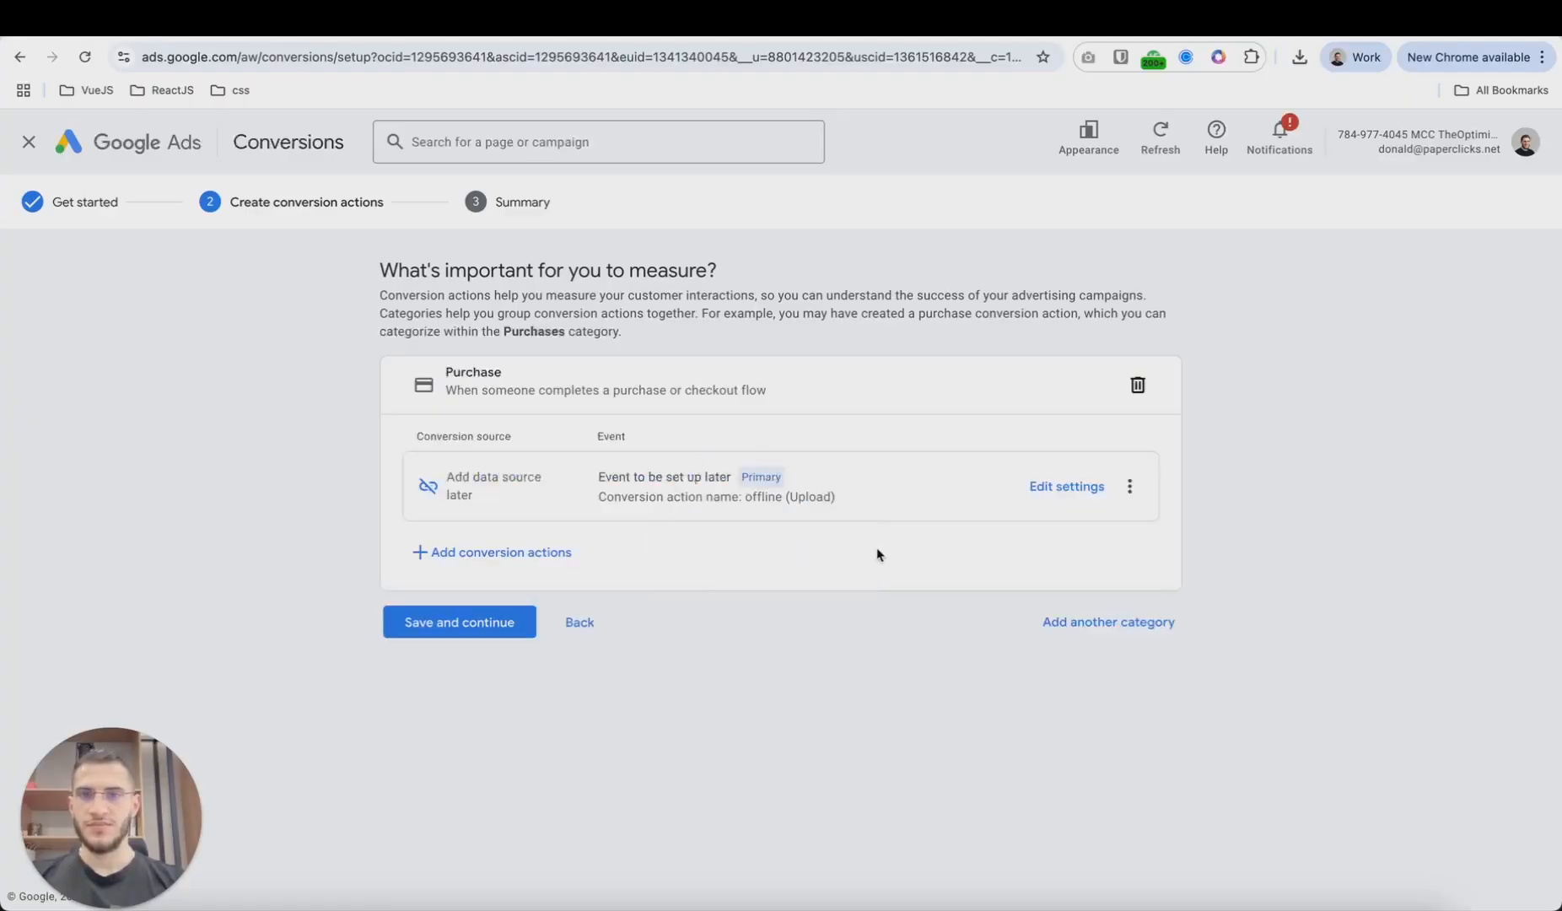
- Rename the Purchase conversion action to "shopify-store-conversion-test" in its conversion settings
click(1068, 487)
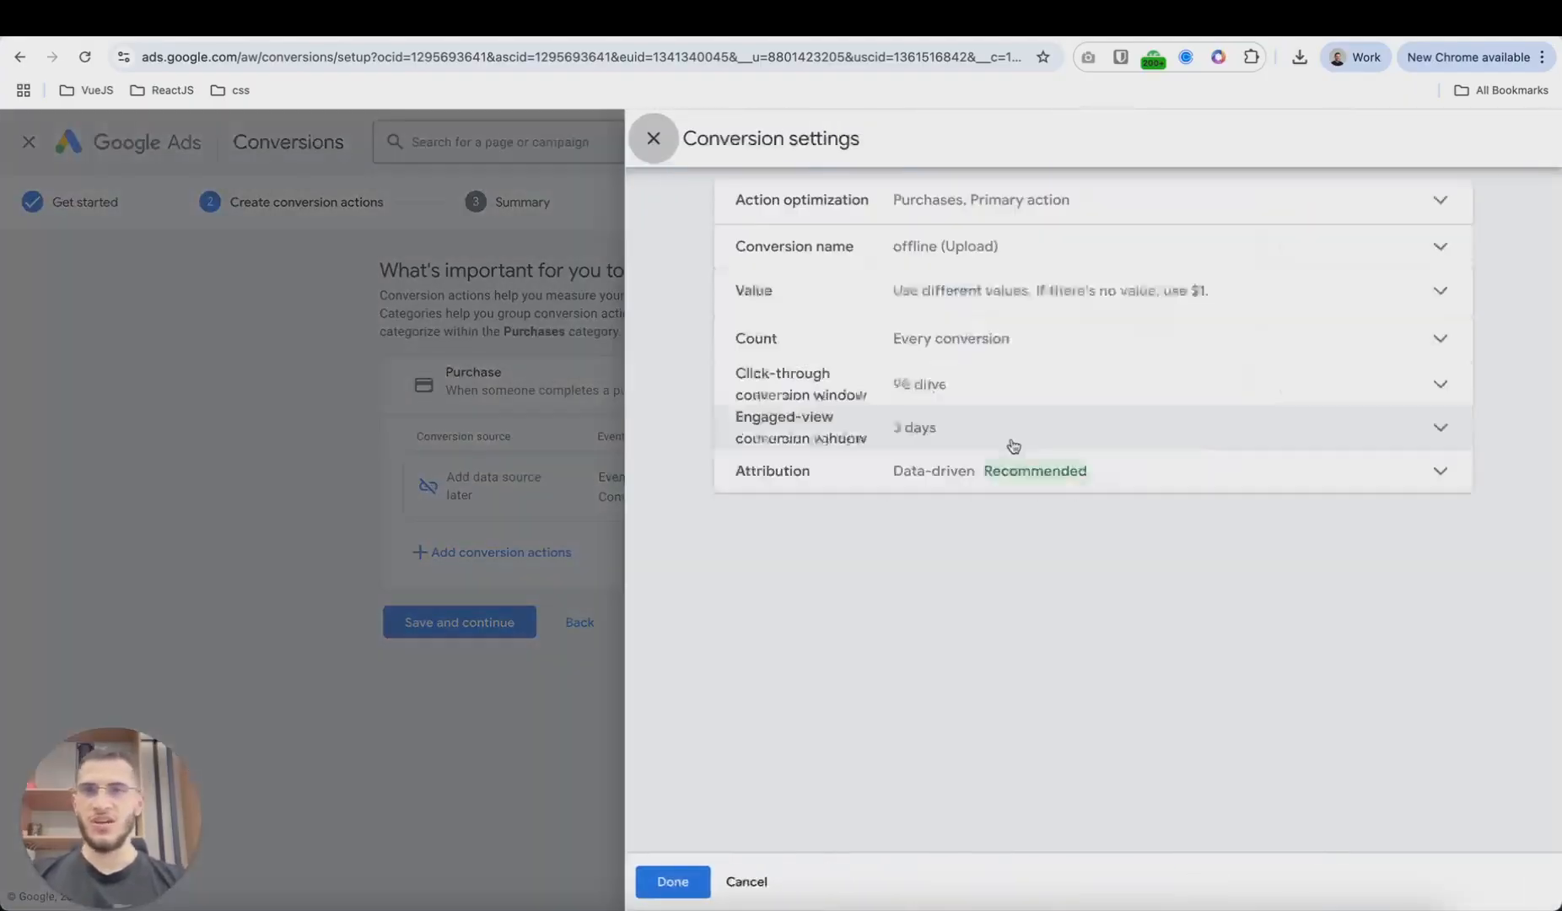
click(1021, 546)
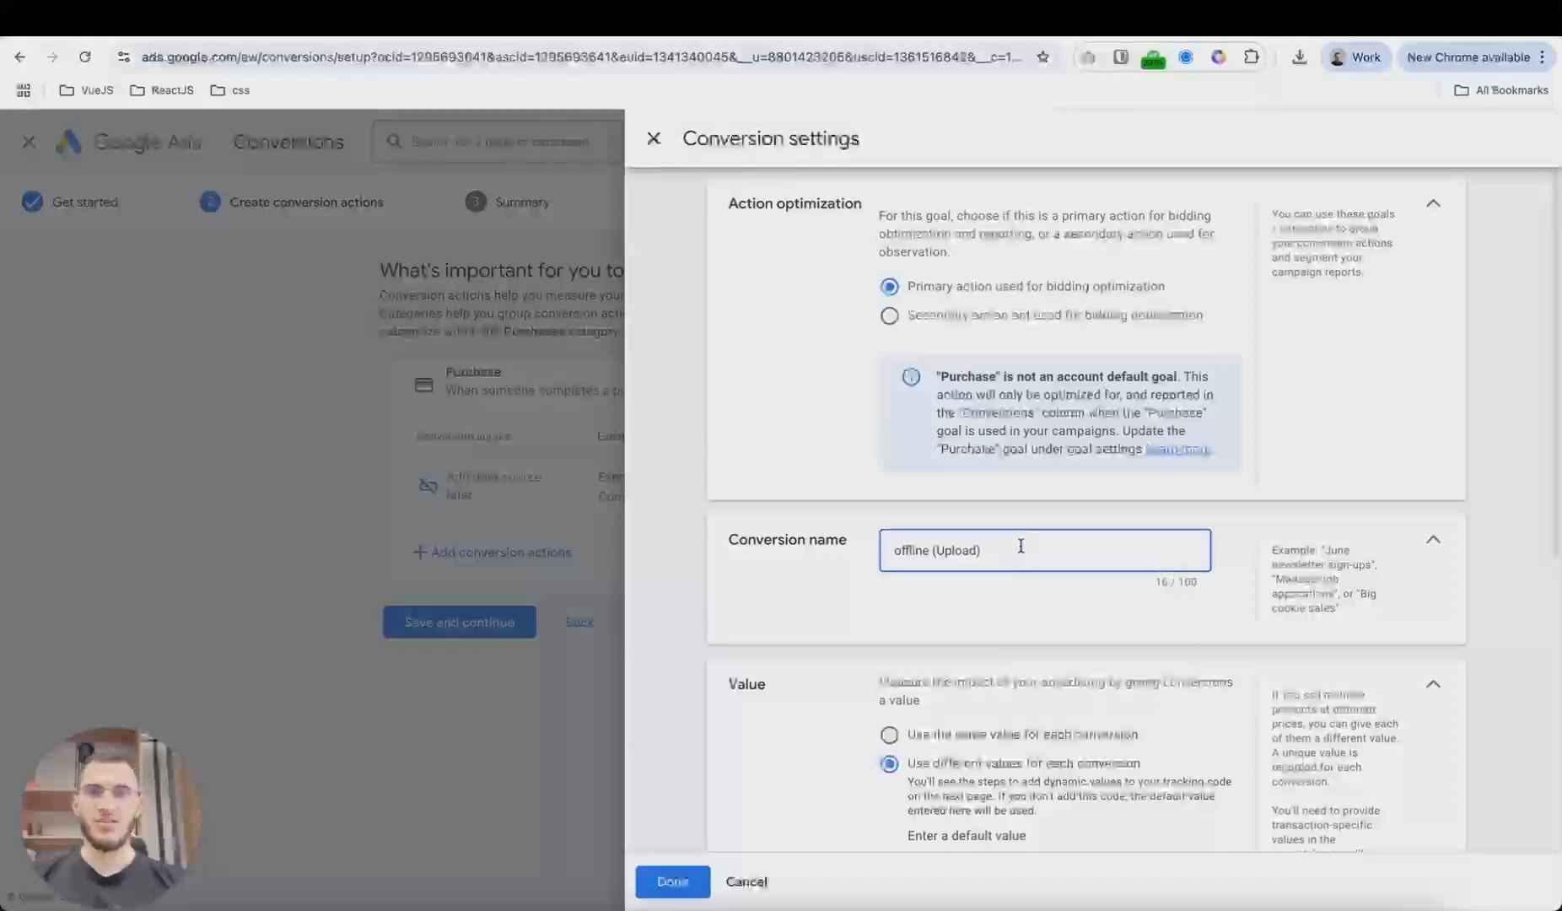
key(ctrl+a)
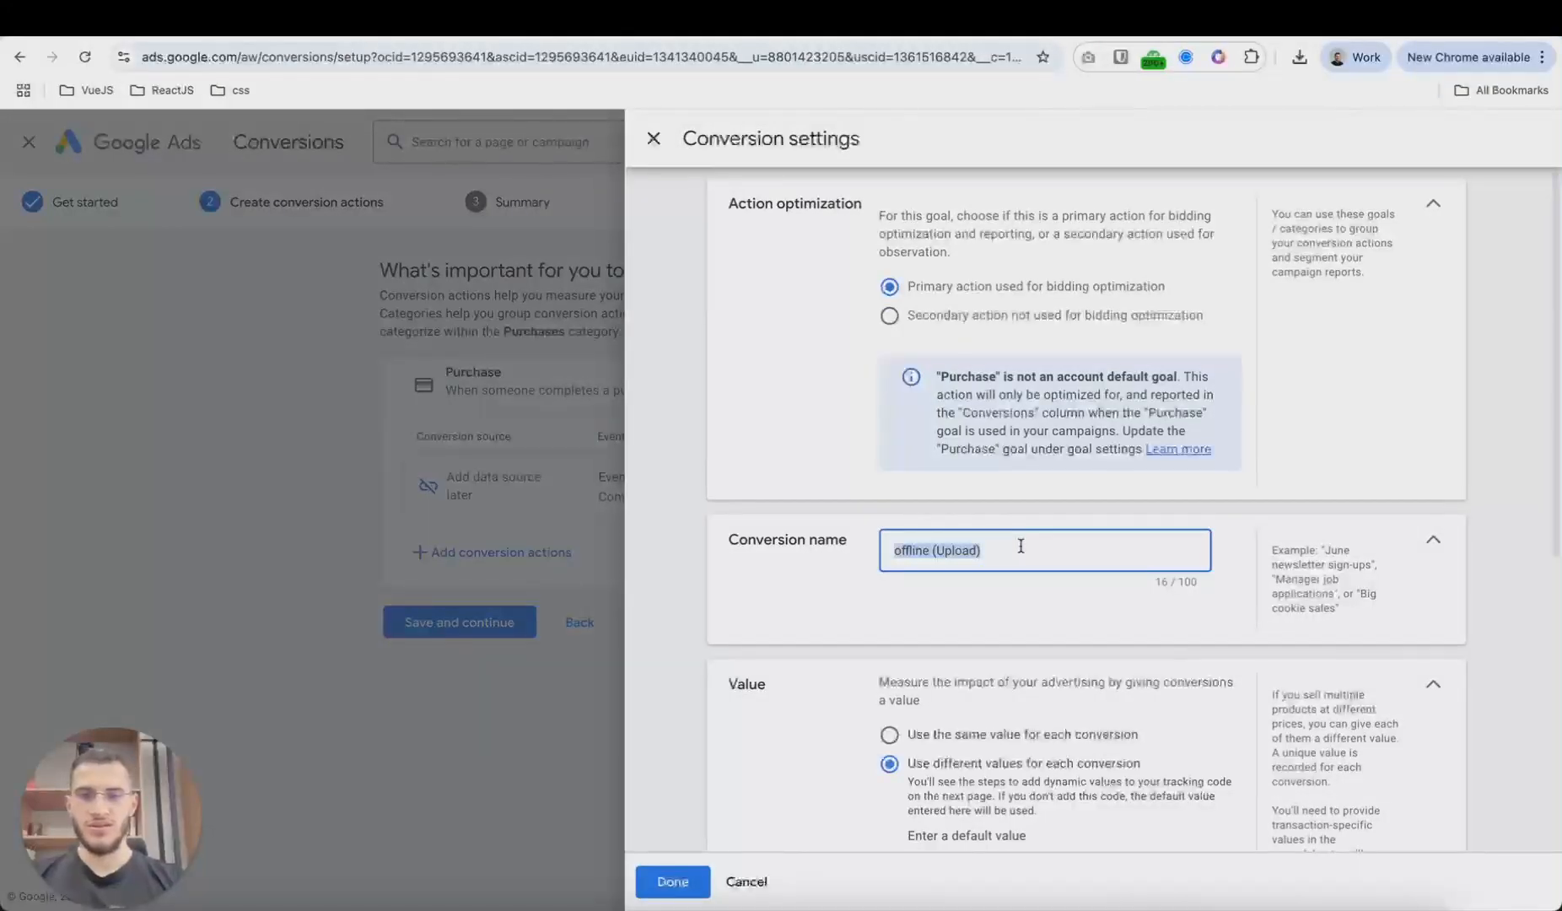
text(shopify-)
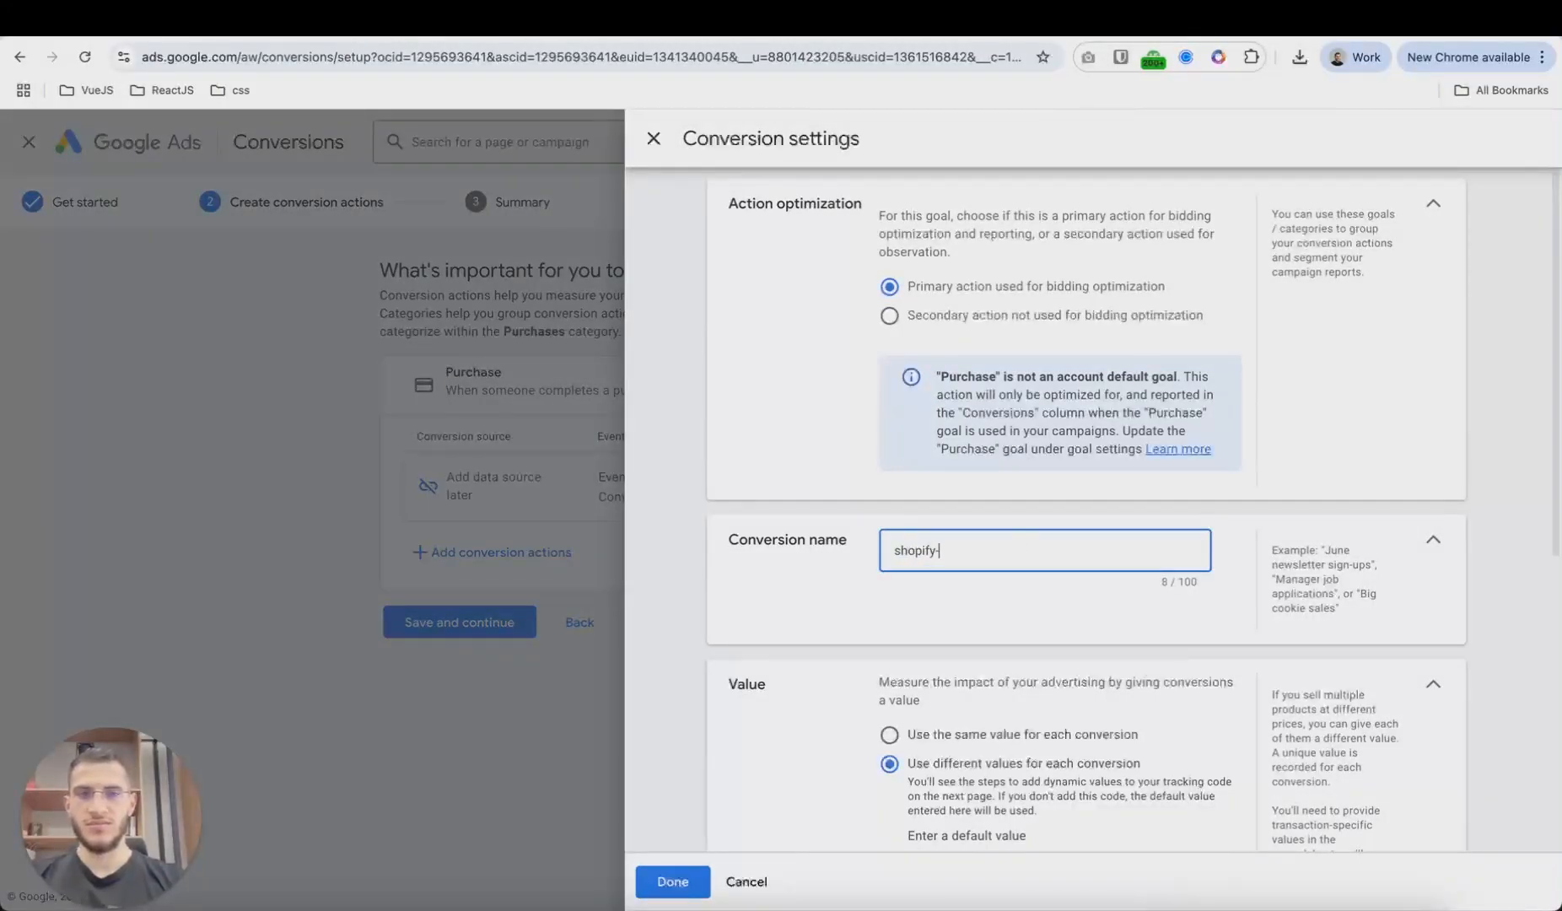
text(store-conver)
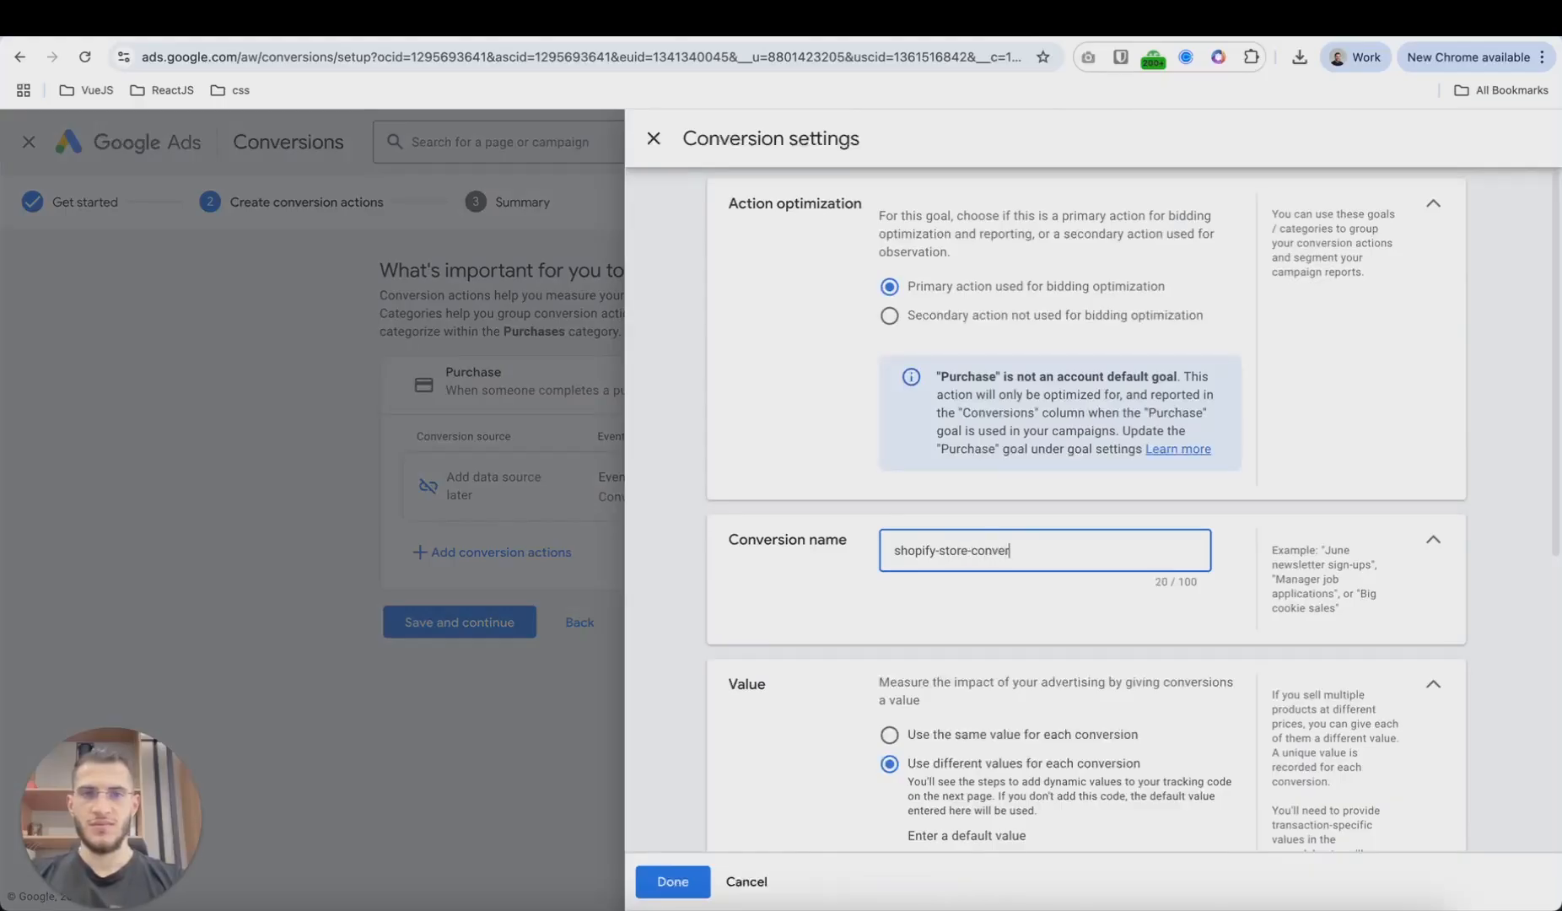
text(sion-test)
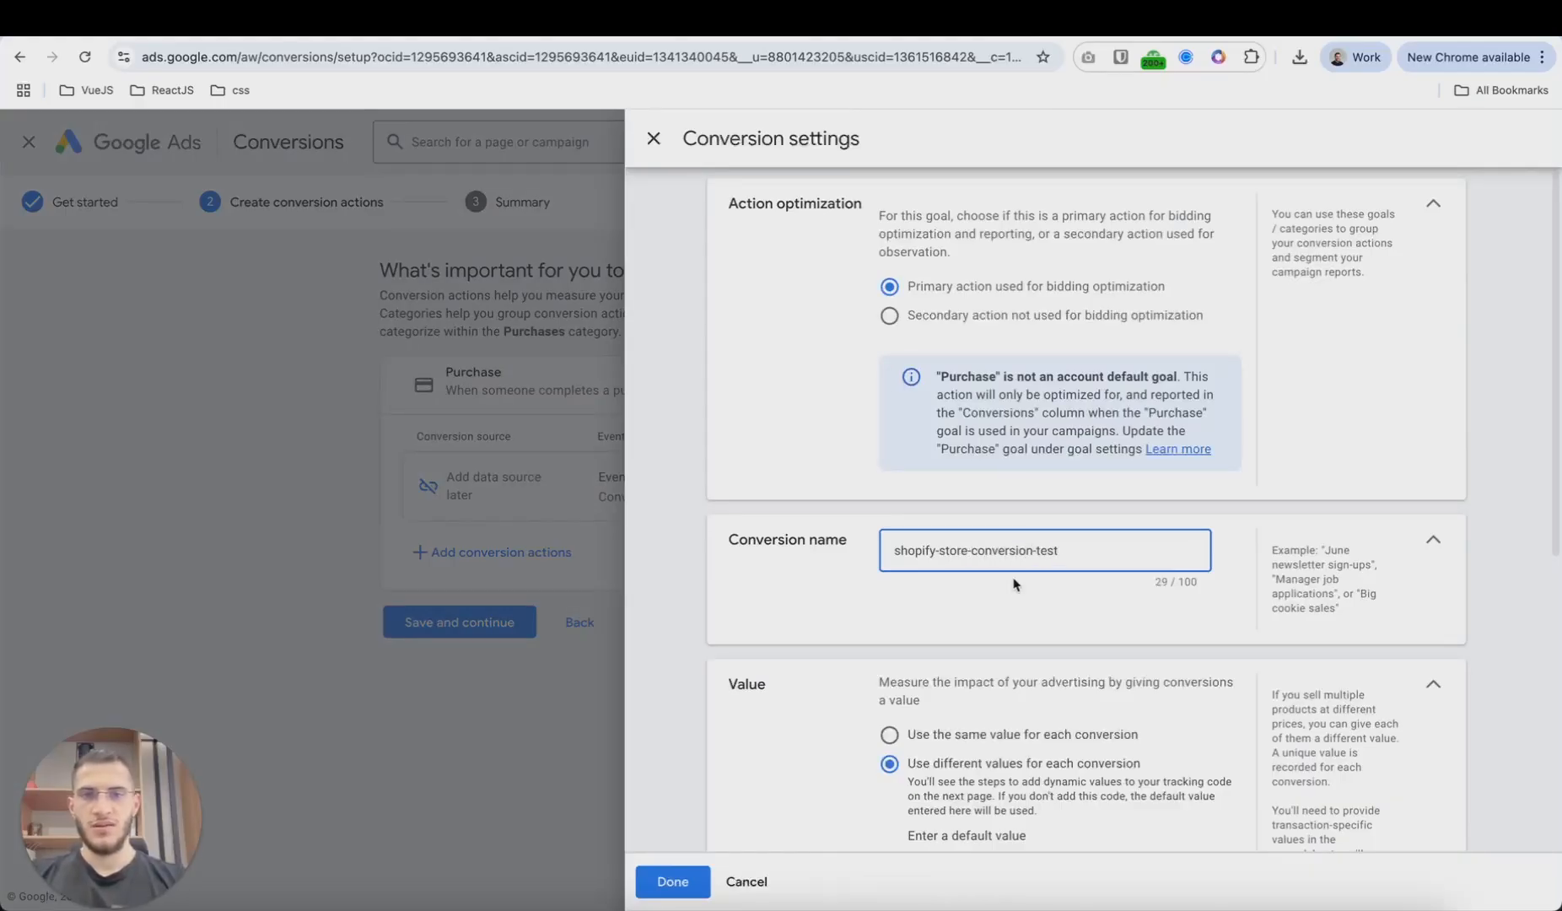
scroll(1013, 585, down, 4)
scroll(1011, 585, down, 2)
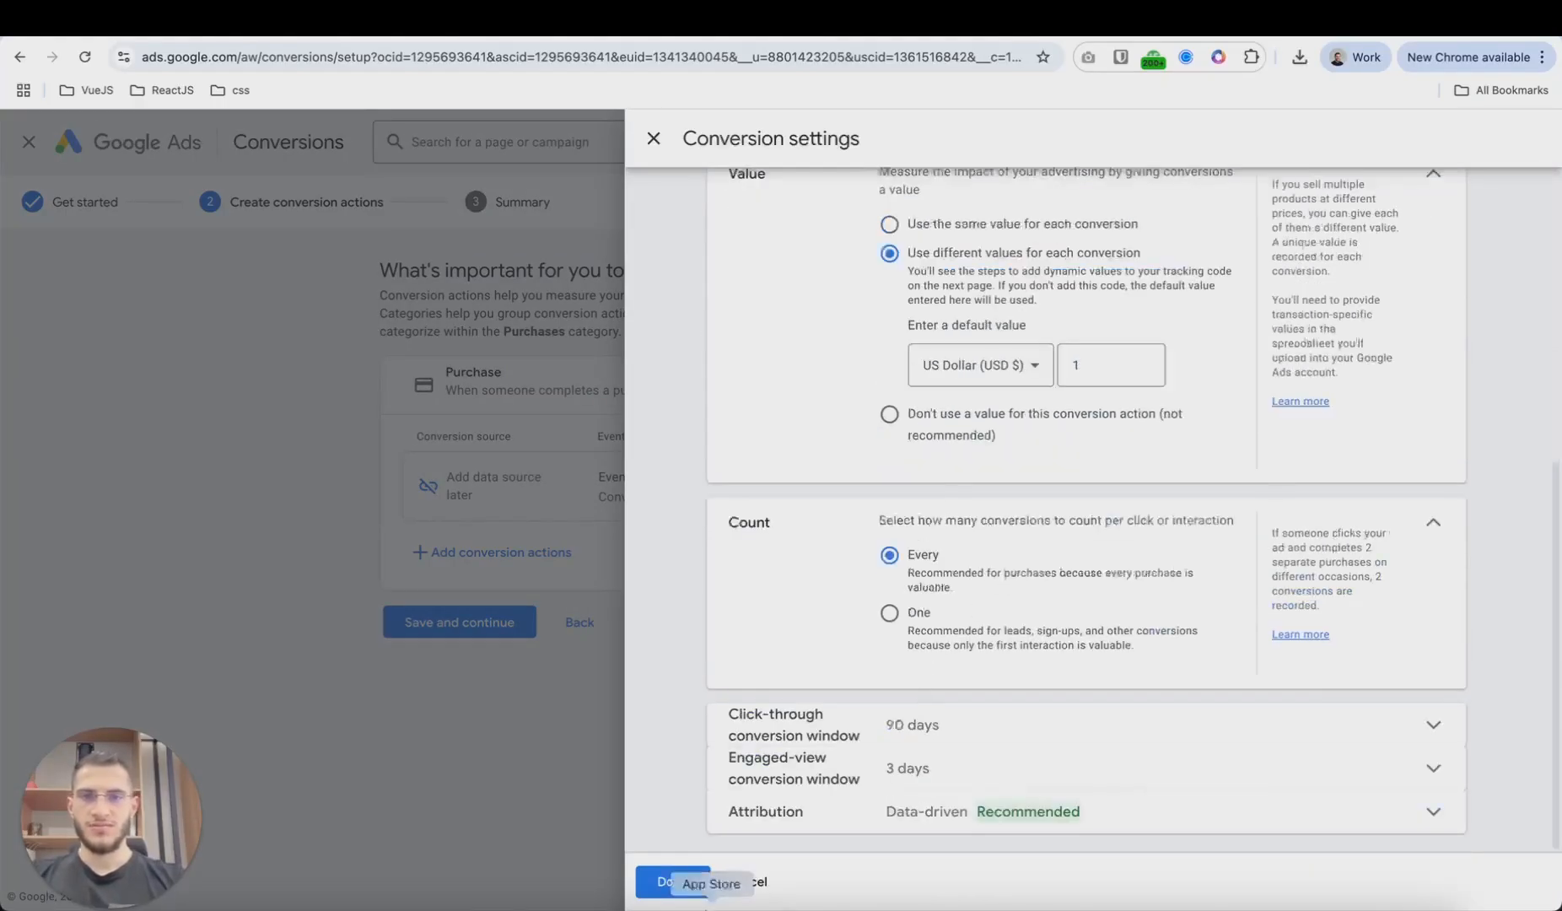
click(697, 886)
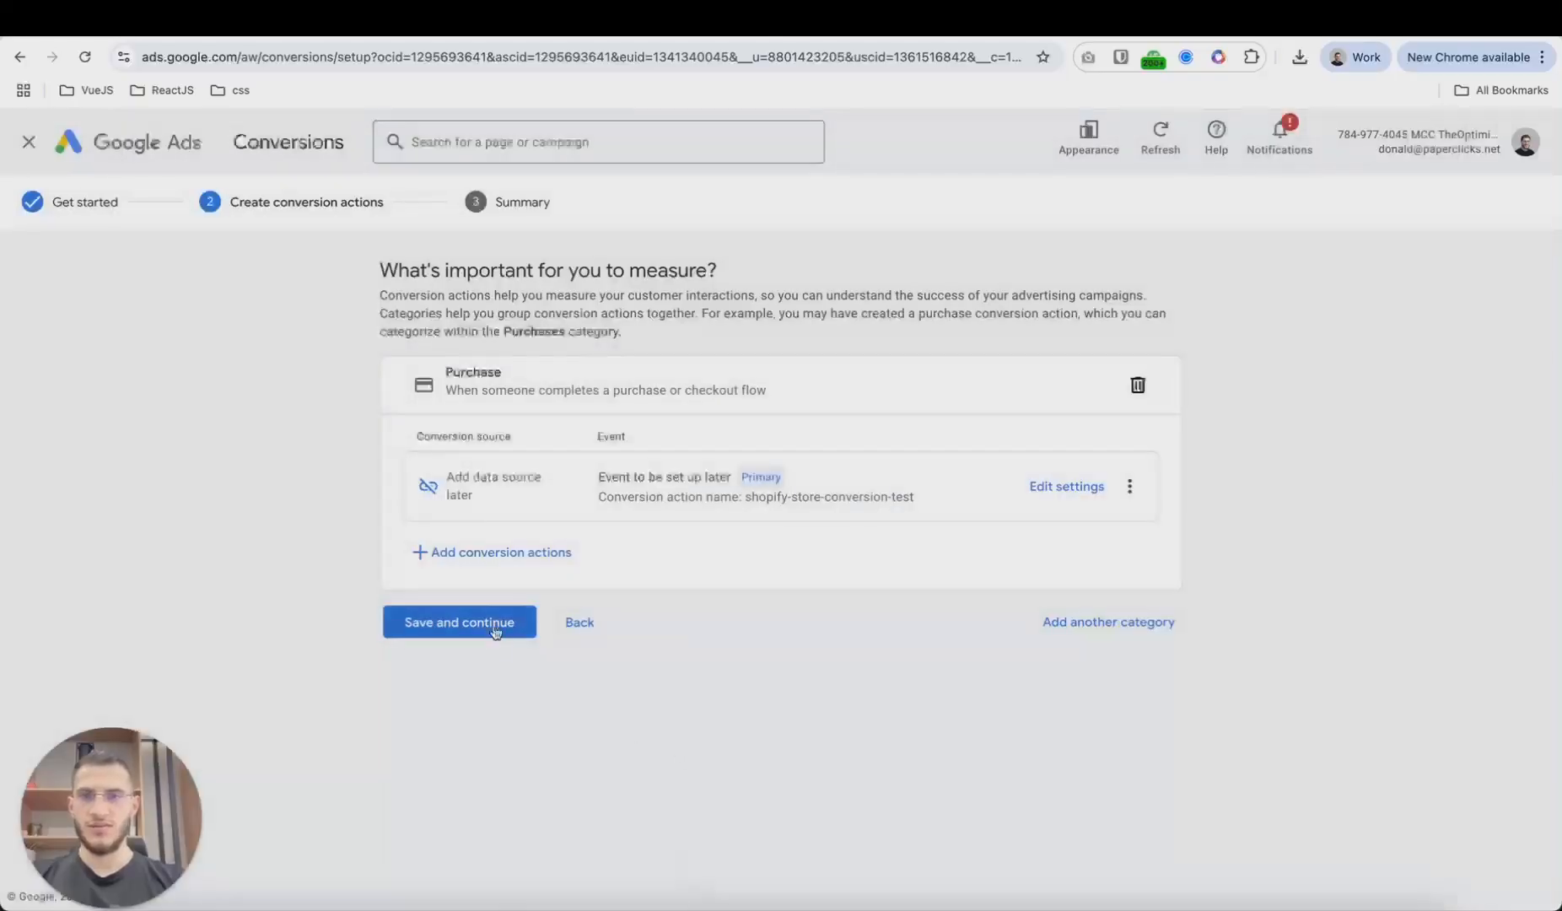
- Save the Purchase conversion action and finish the conversion setup to return to the conversions summary
click(489, 622)
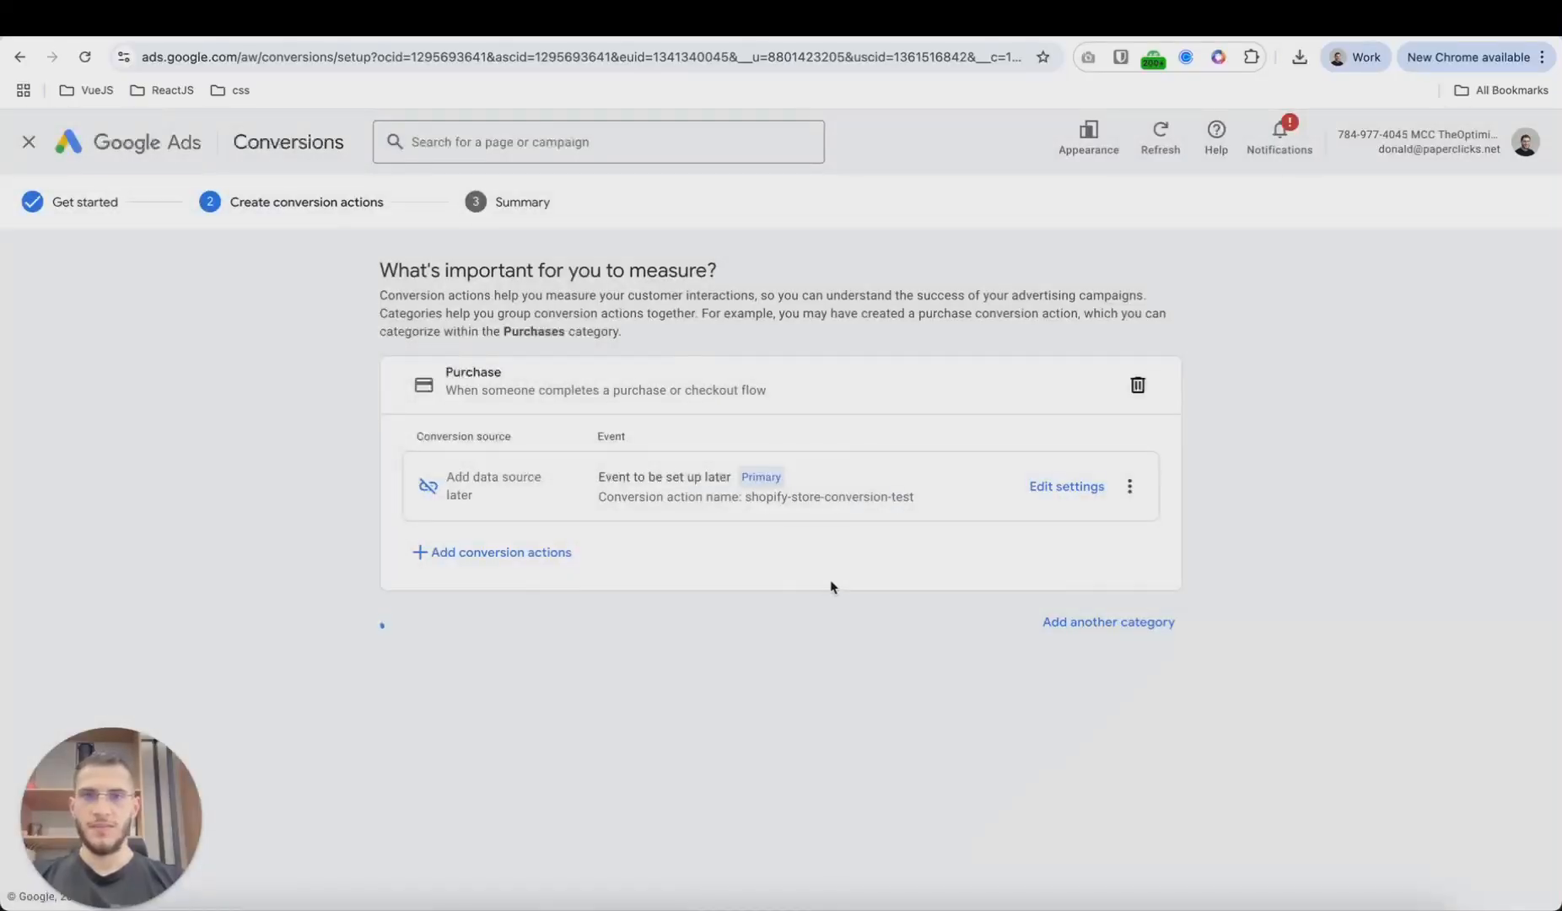
click(419, 727)
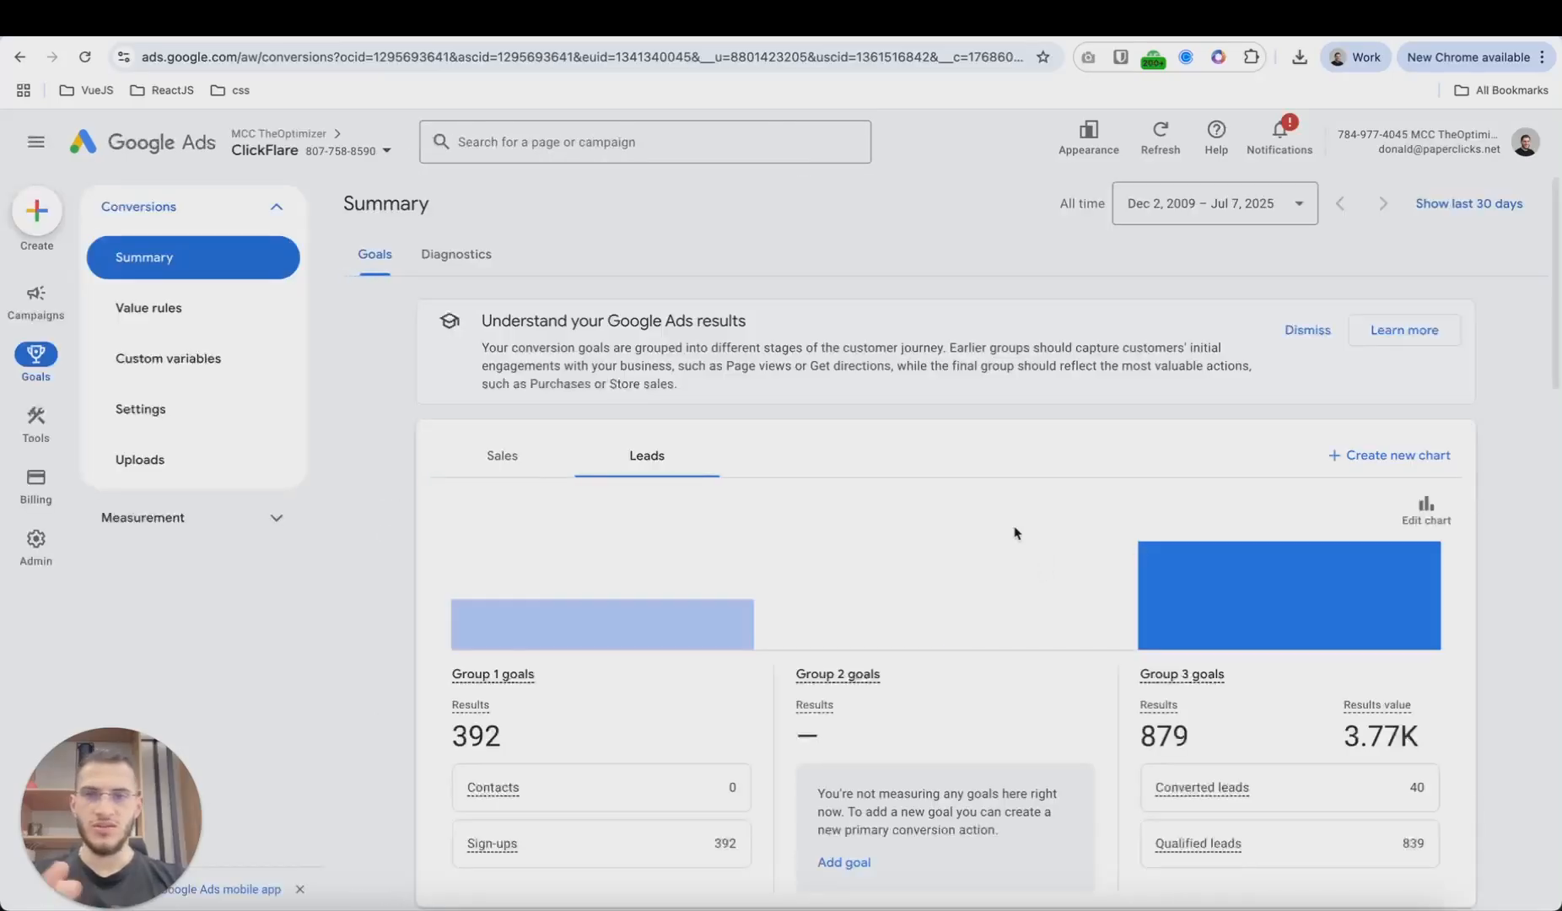
scroll(1180, 442, down, 1)
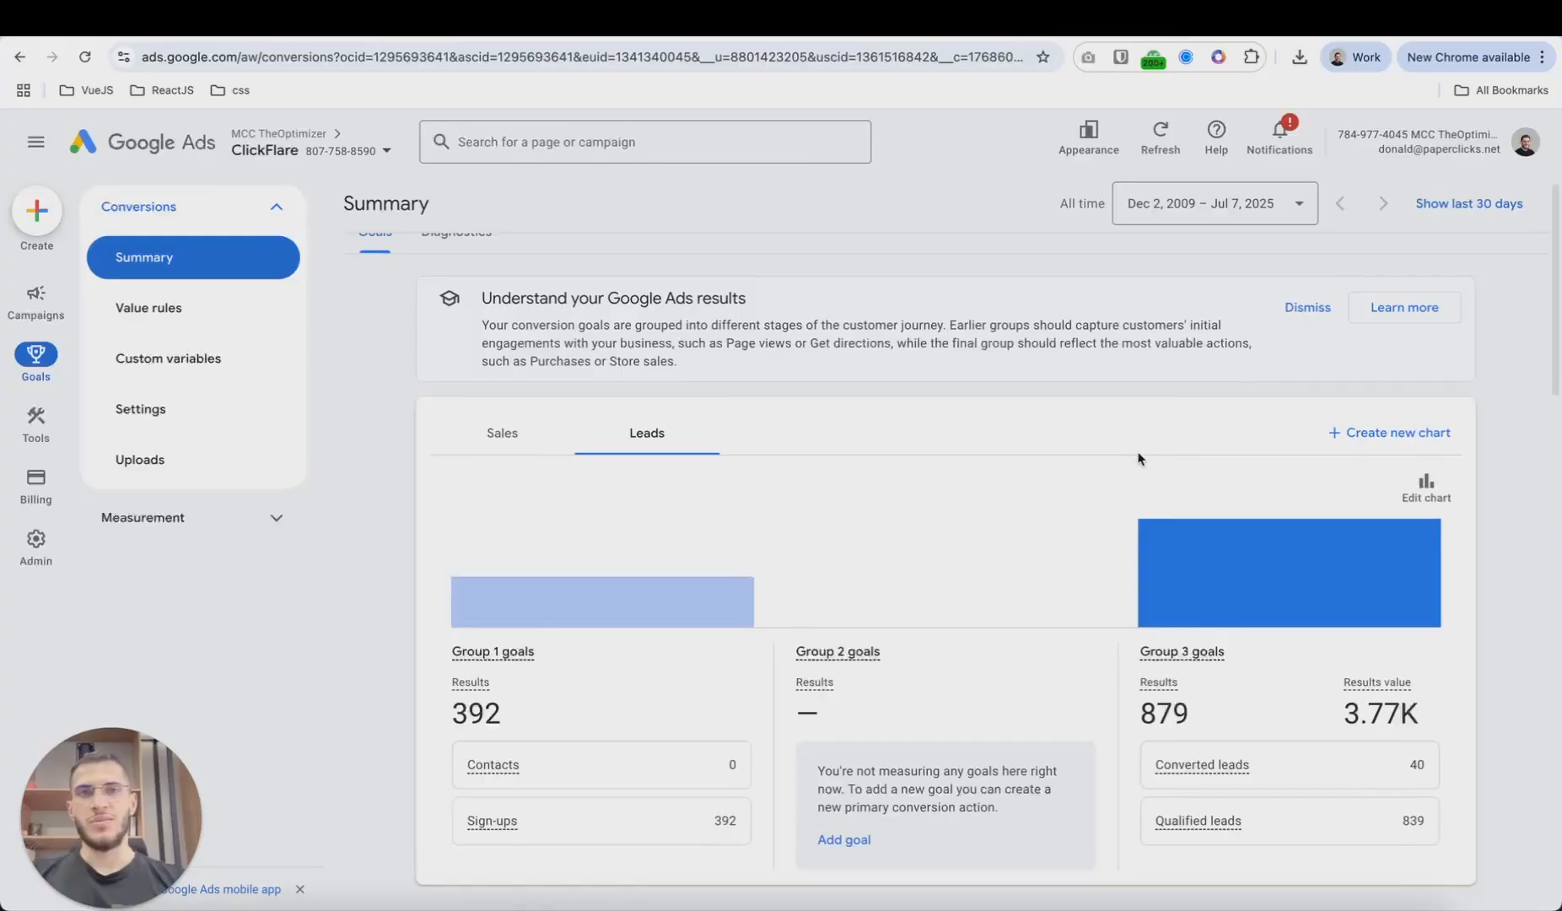
- Switch to ClickFlare's integration settings and open the Google conversion API integration for editing
click(989, 25)
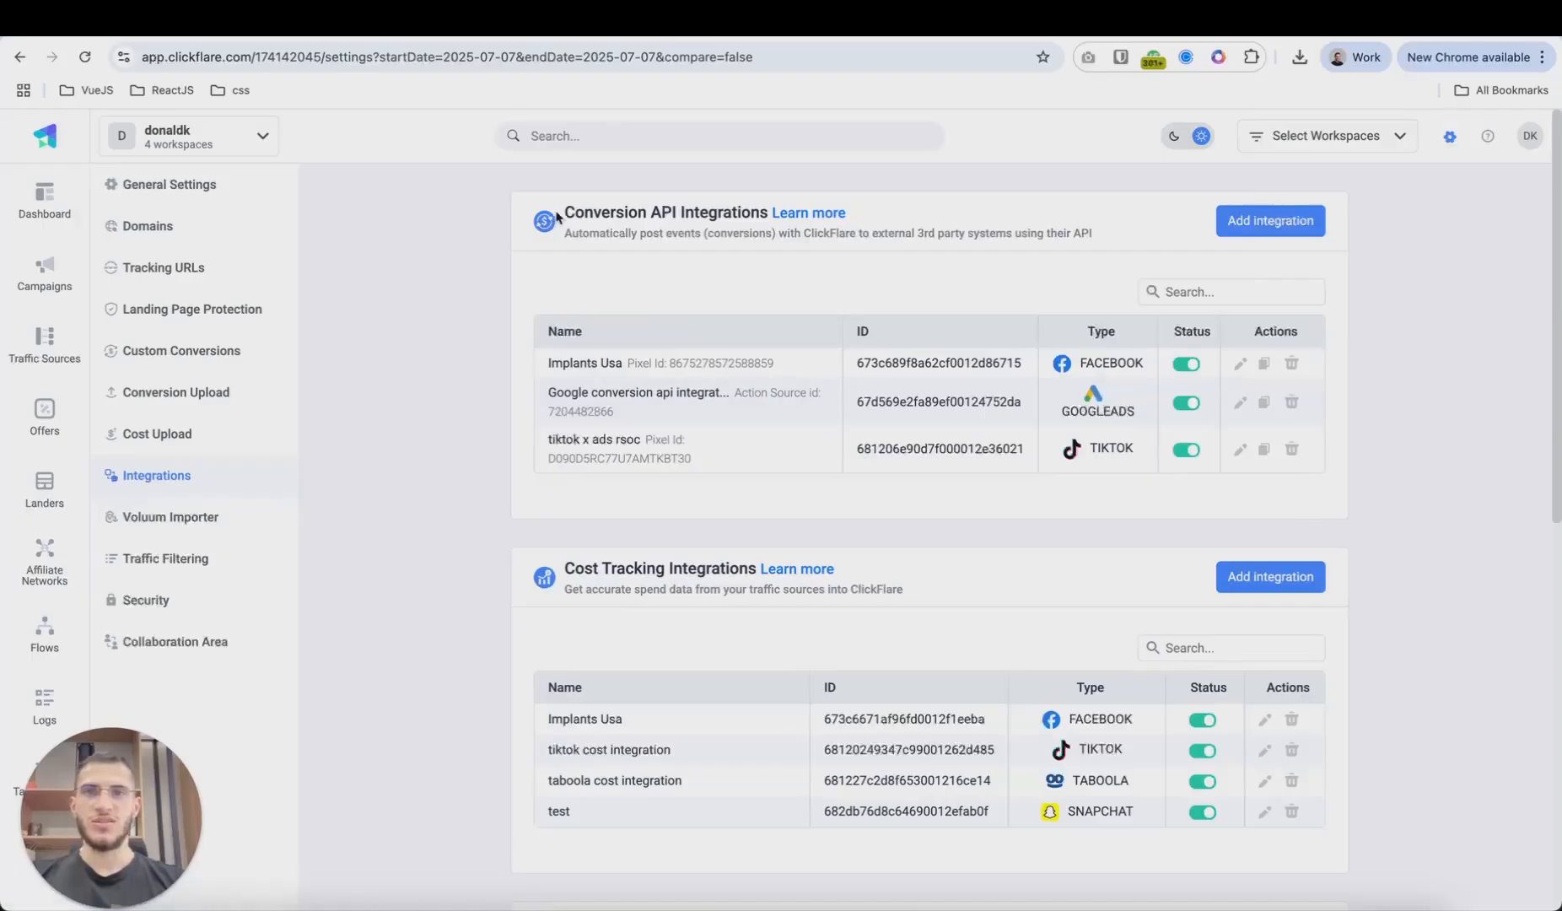
drag(559, 216, 770, 212)
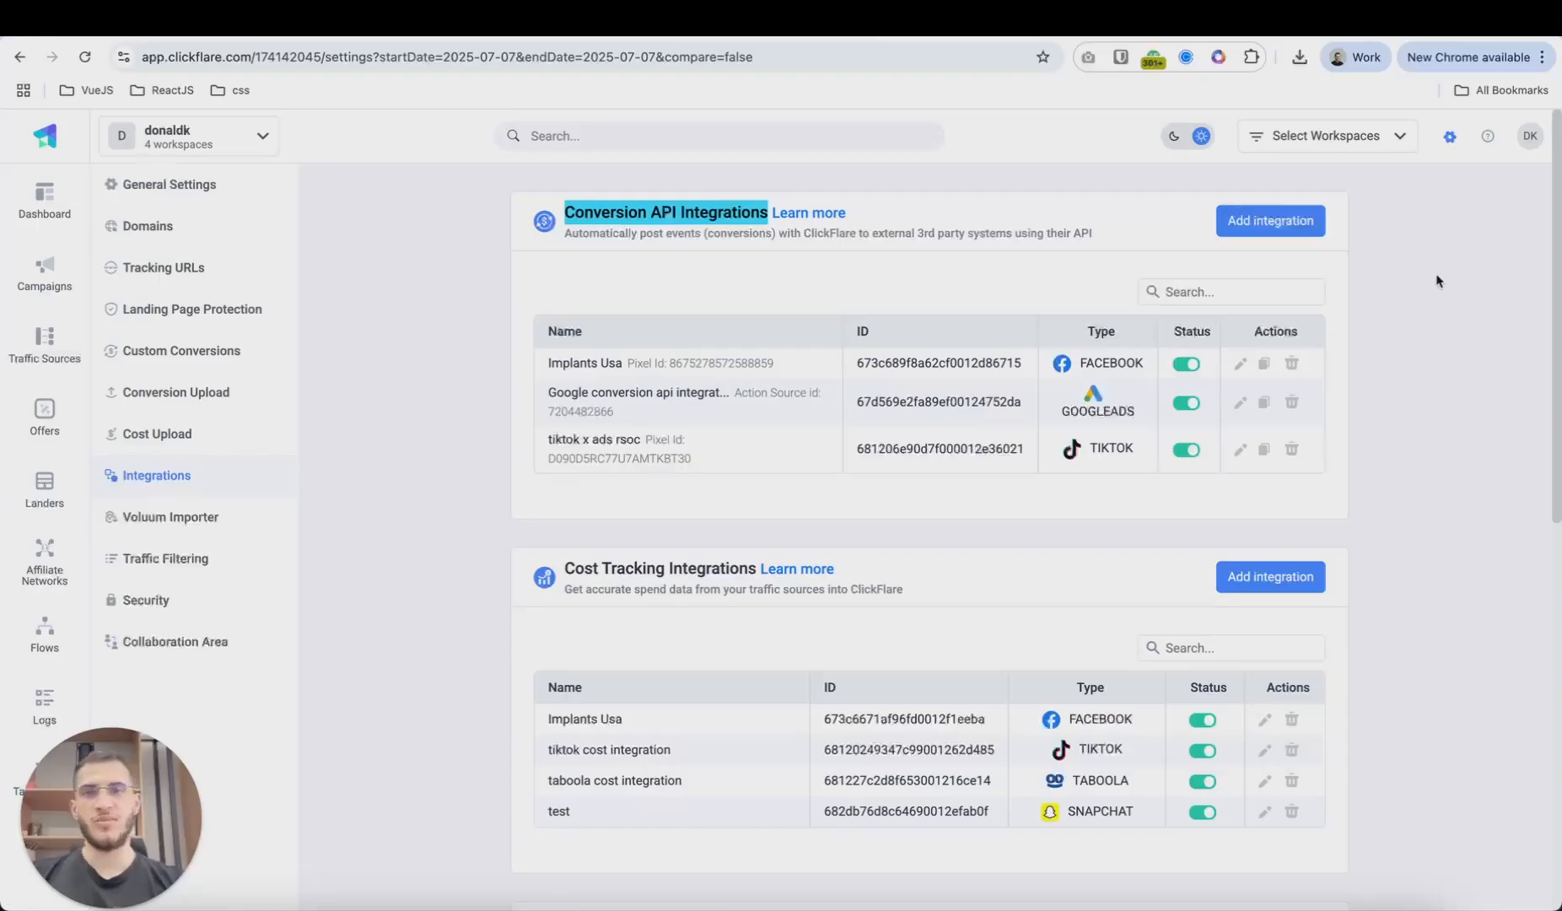
click(1241, 404)
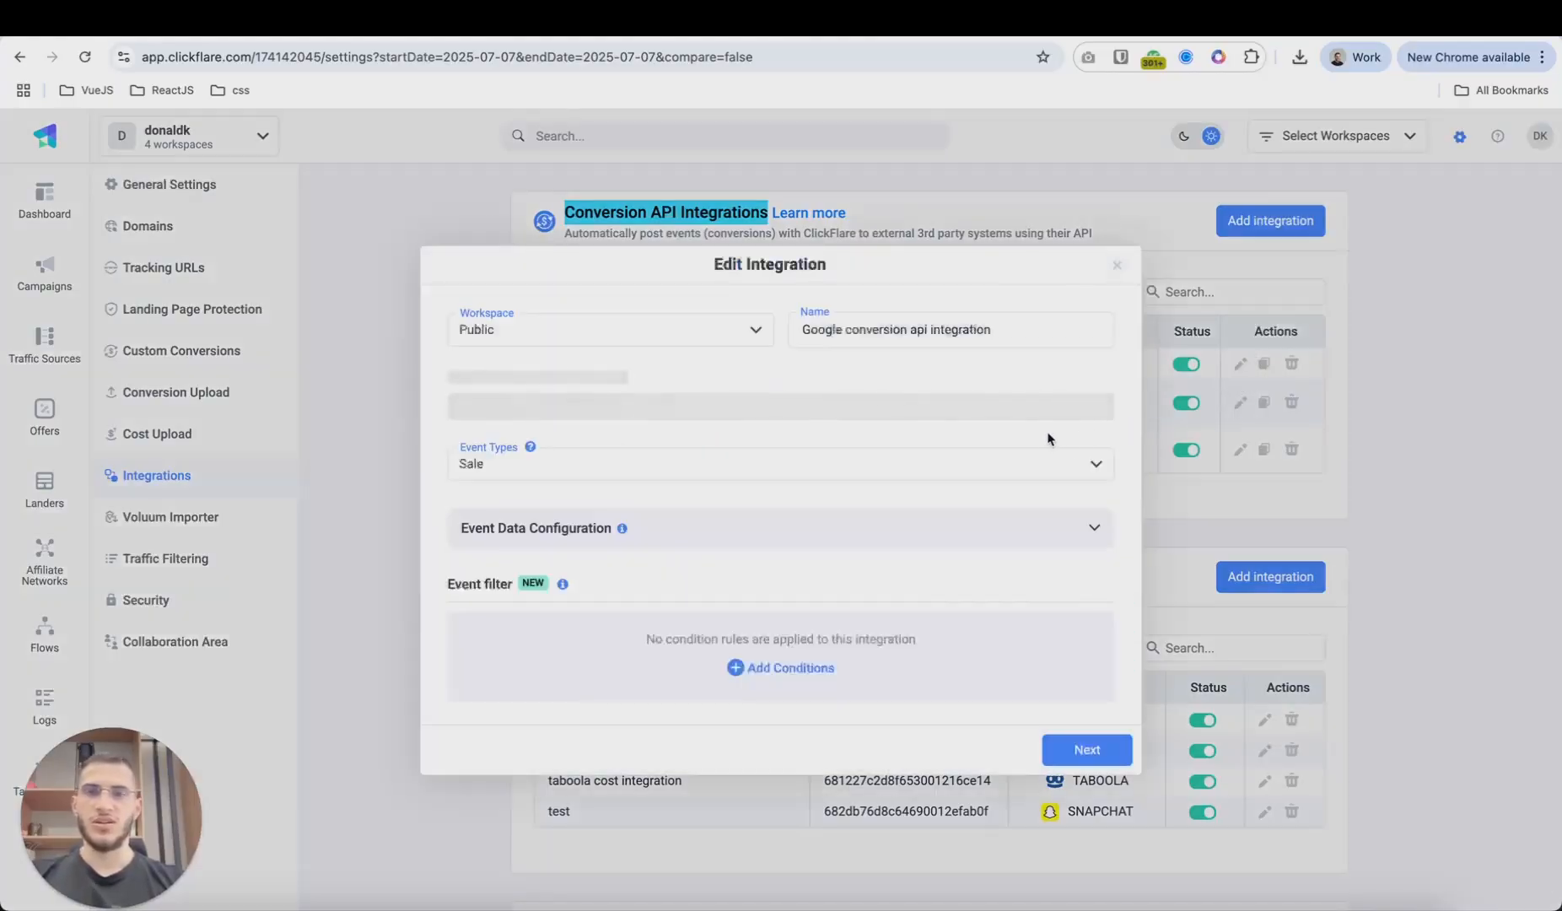
- Set the integration's Google Ads manager to MCC TheOptimizer and its Google Ads customer to ClickFlare
click(716, 361)
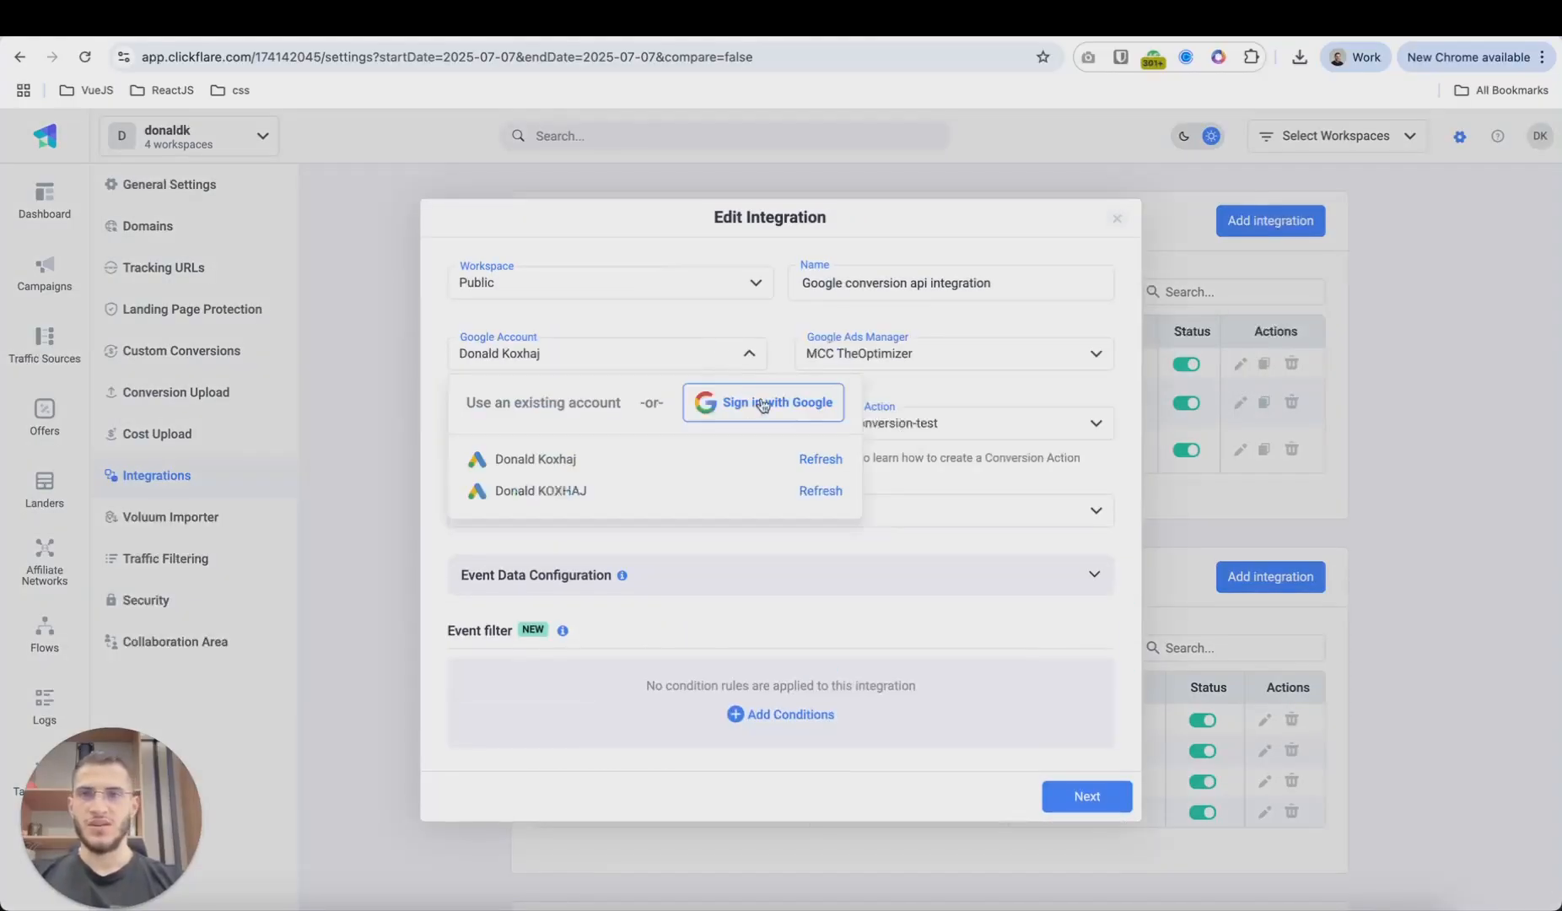
click(714, 359)
click(814, 366)
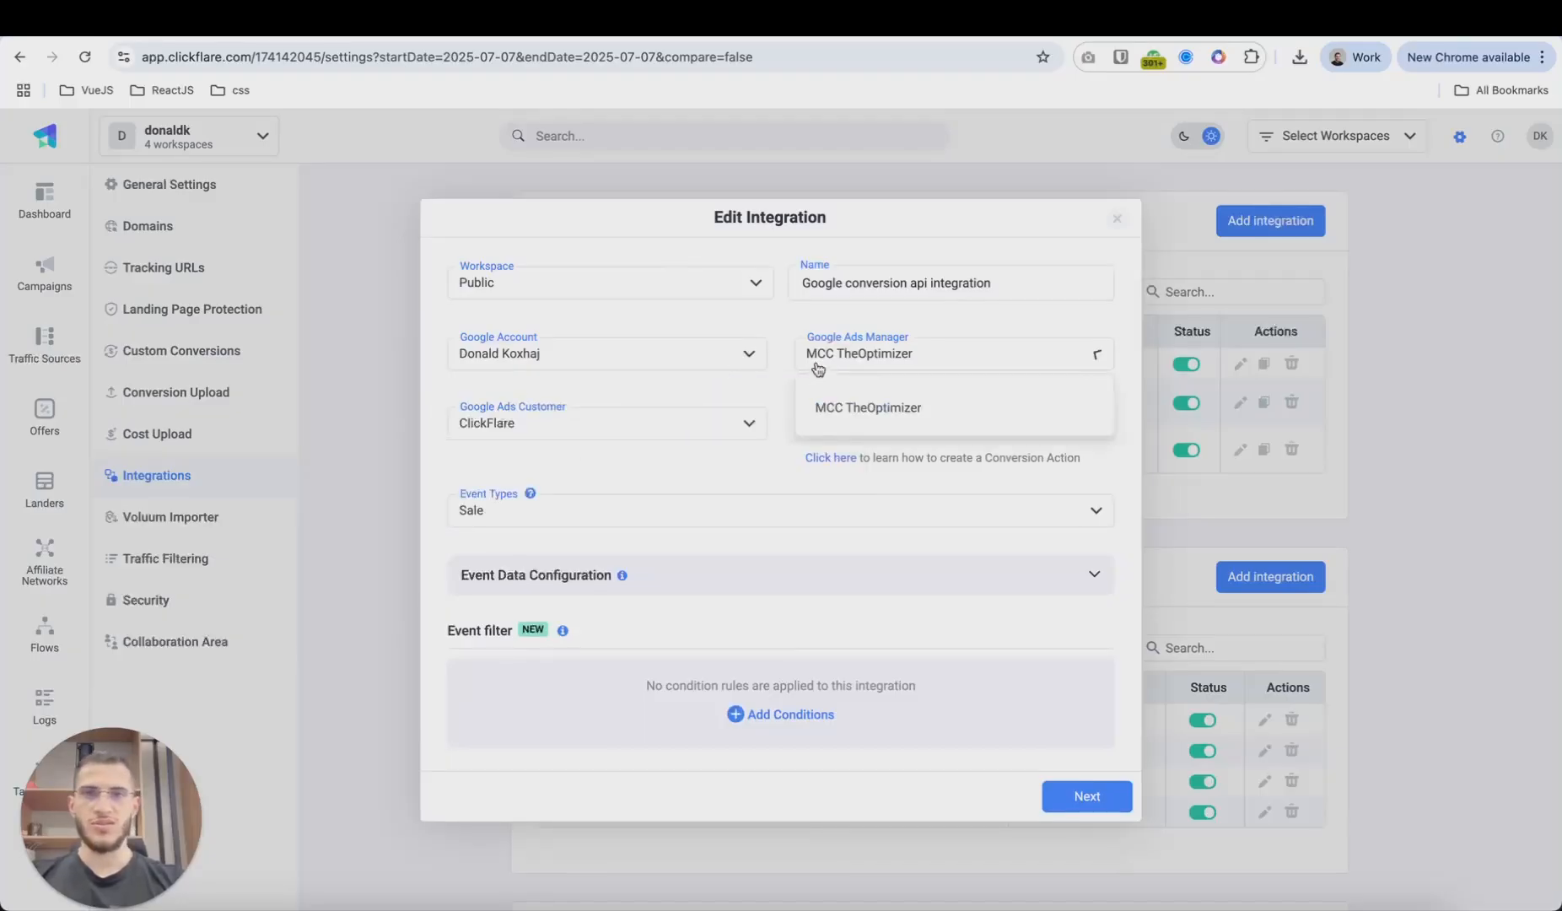
click(872, 413)
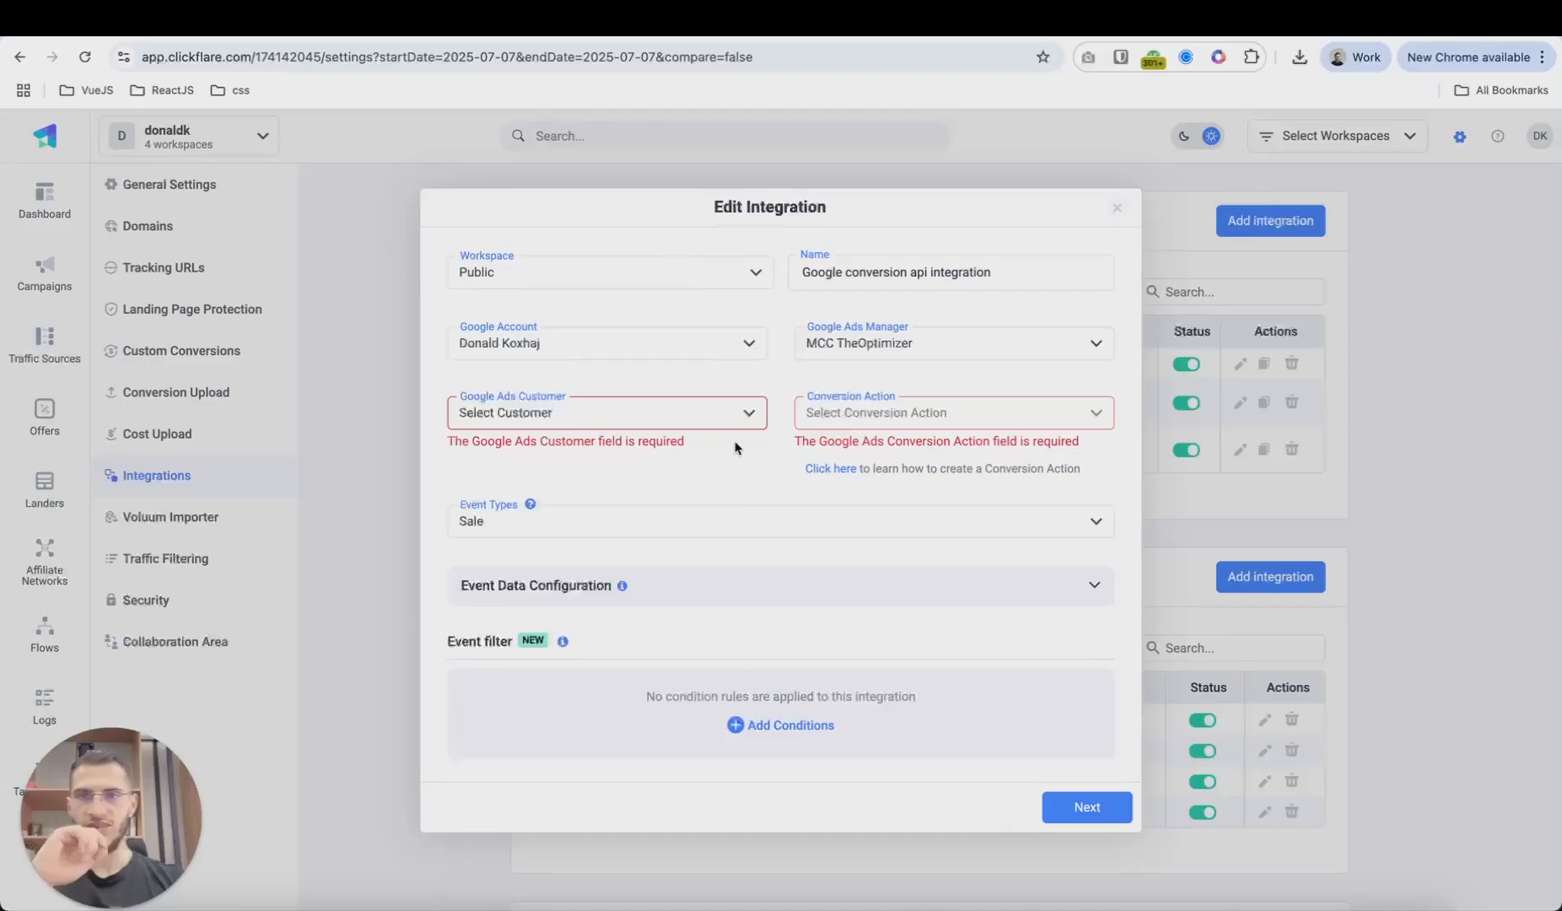
click(745, 412)
click(597, 501)
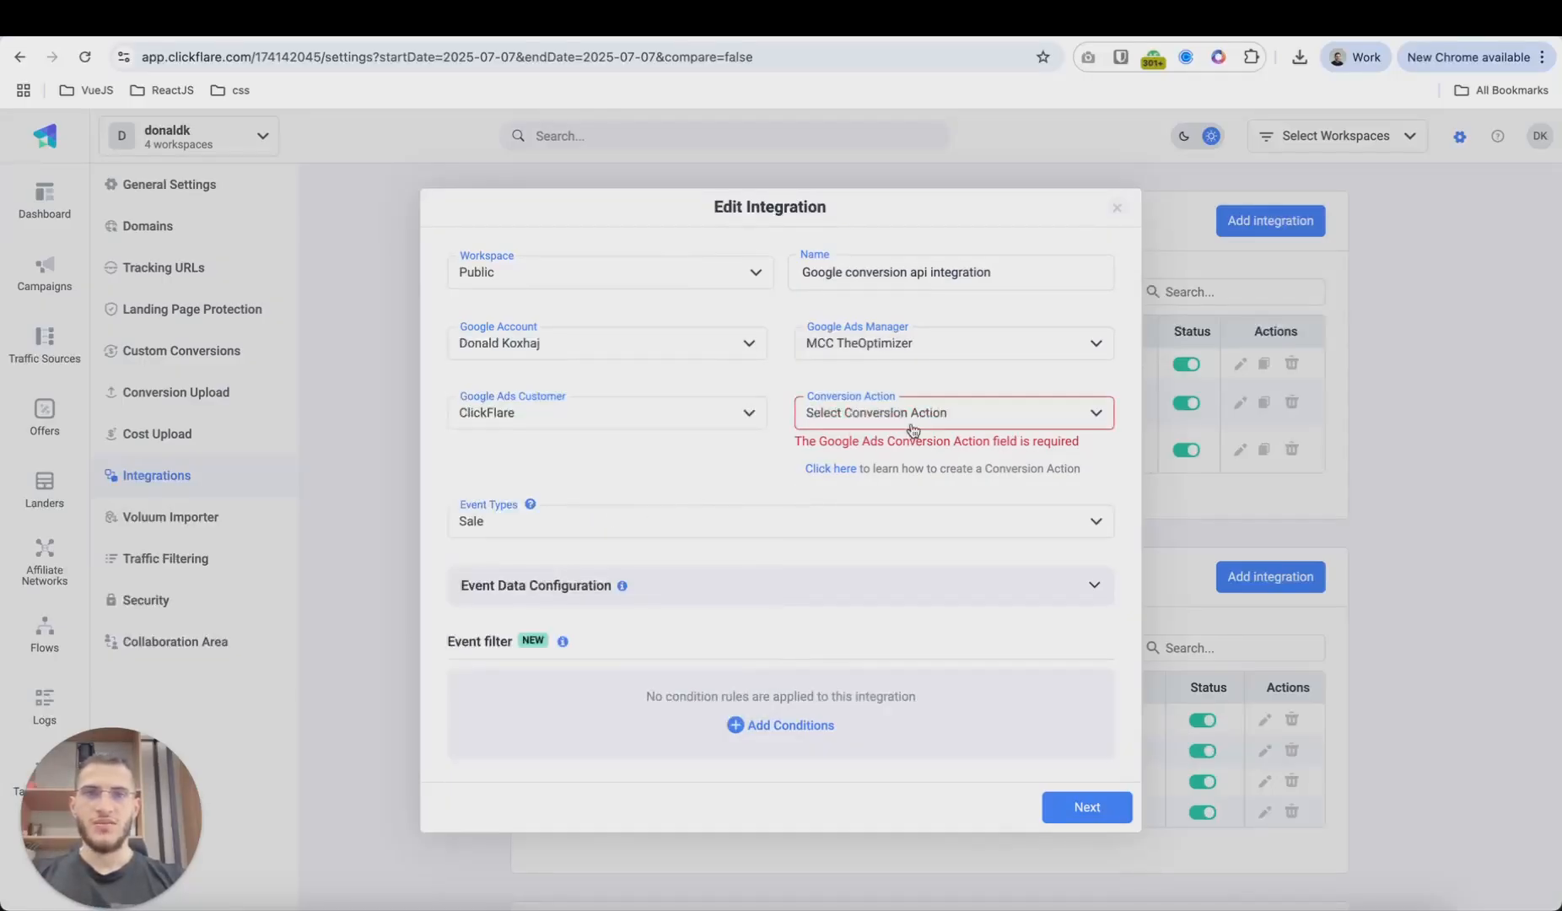
- Select shopify-store-conversion-test as the integration's conversion action and save the integration without assigning any campaigns
click(912, 414)
scroll(915, 531, down, 2)
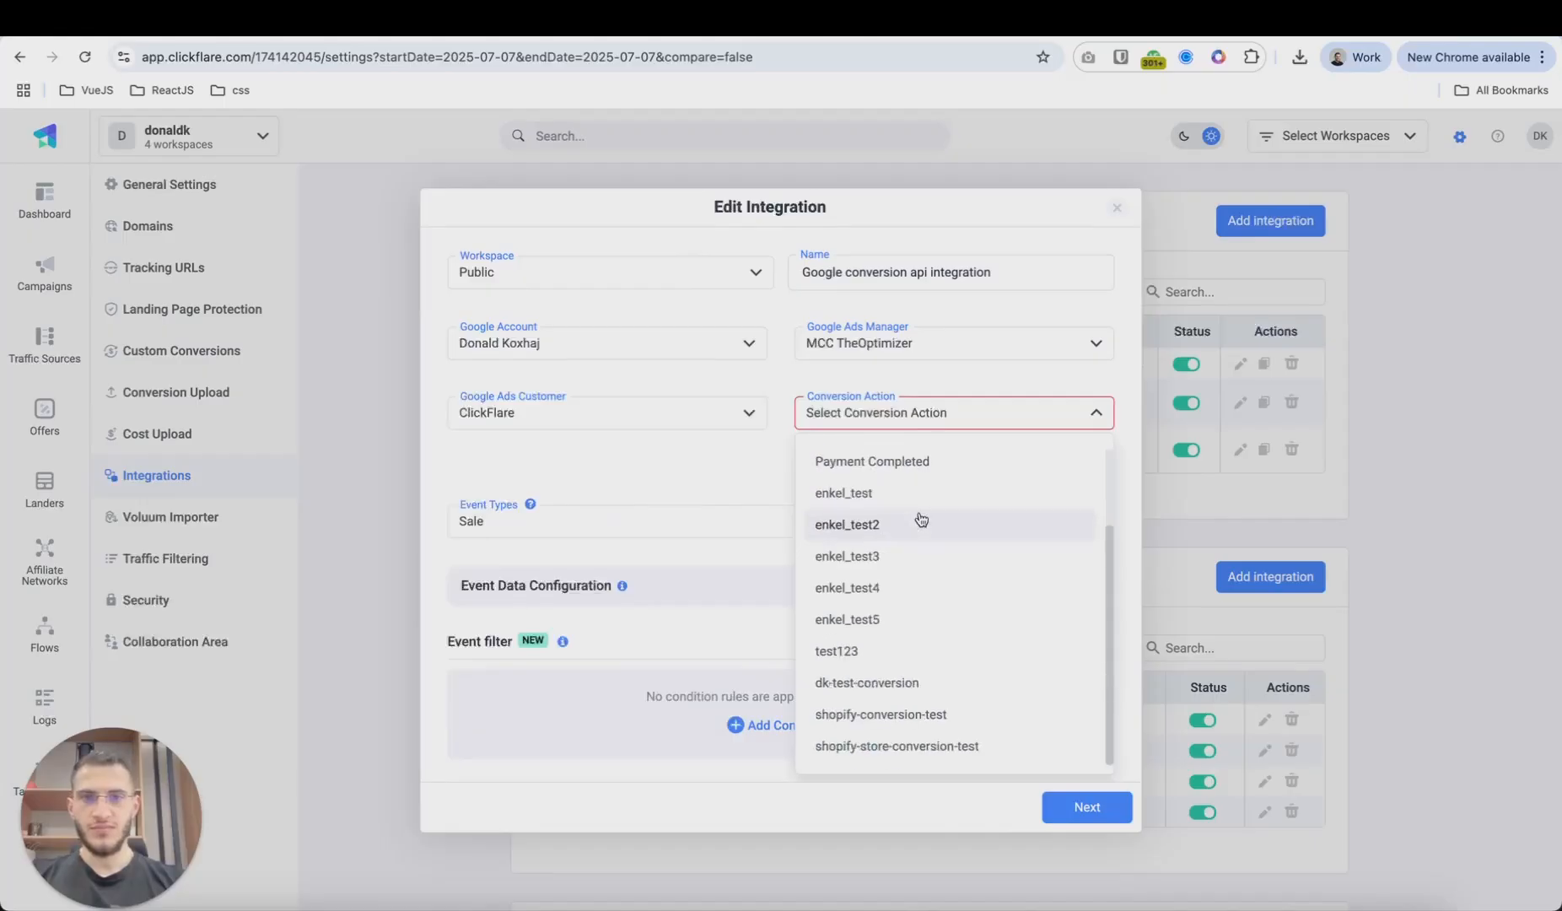
click(1006, 746)
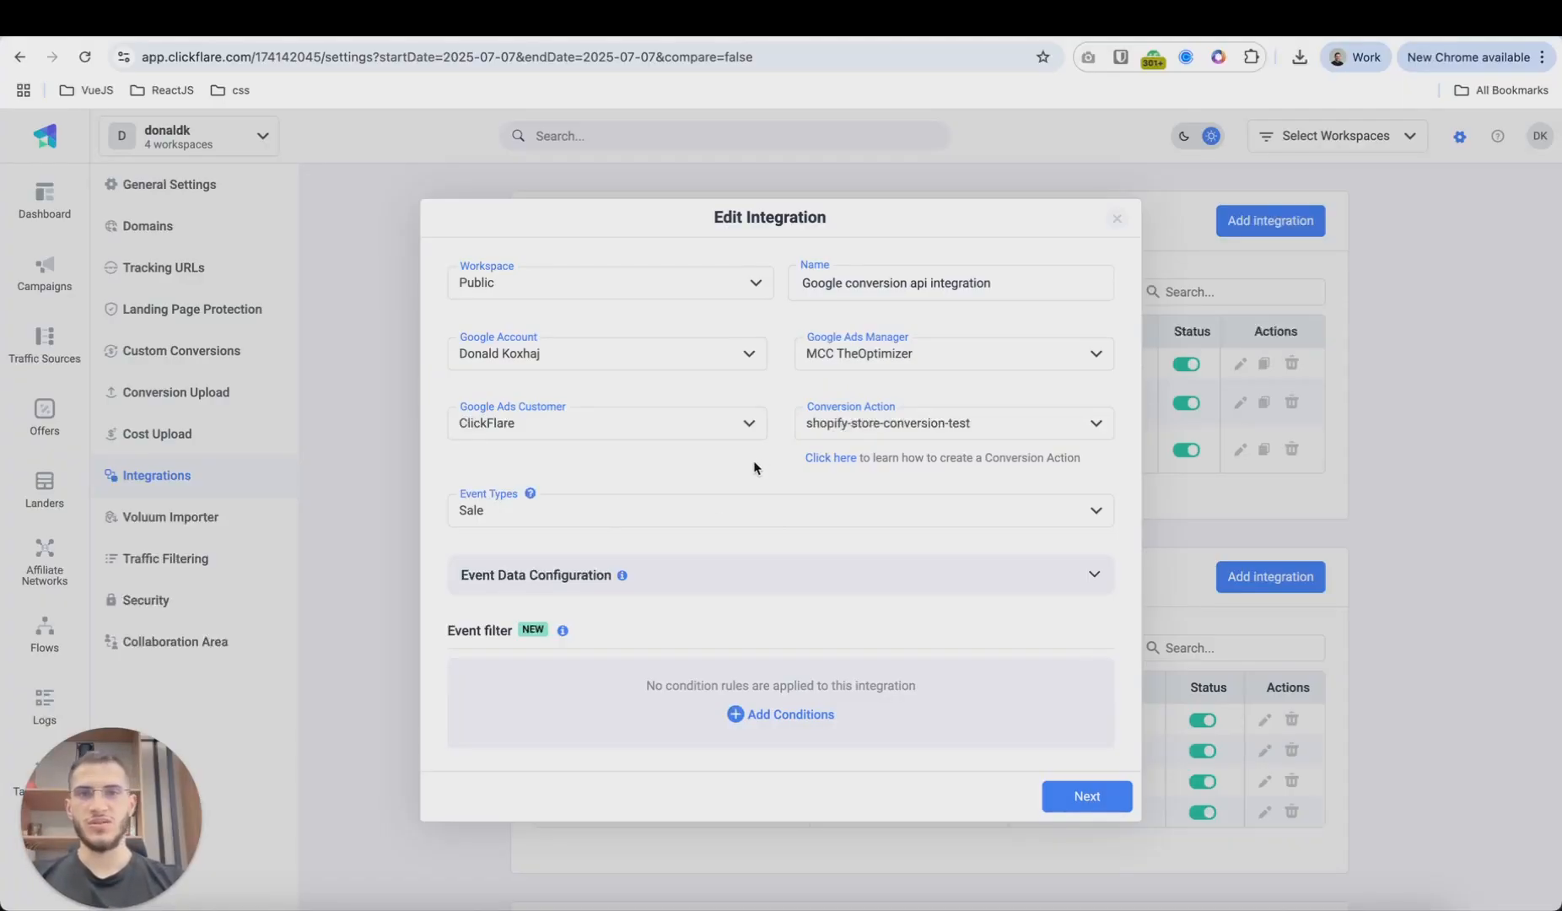
click(1083, 797)
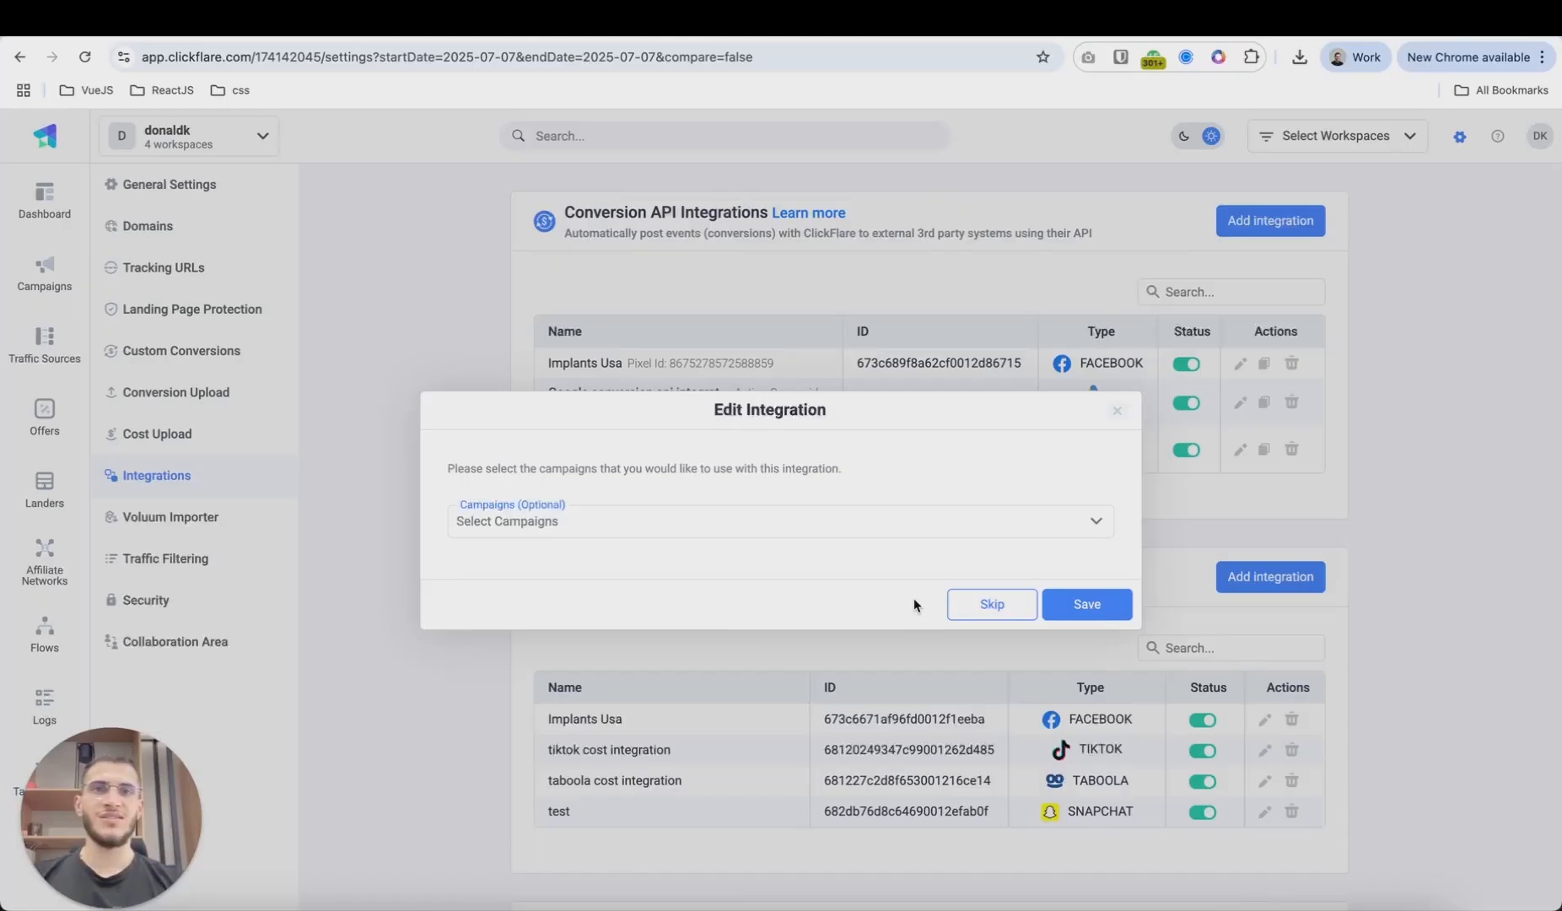
click(1087, 606)
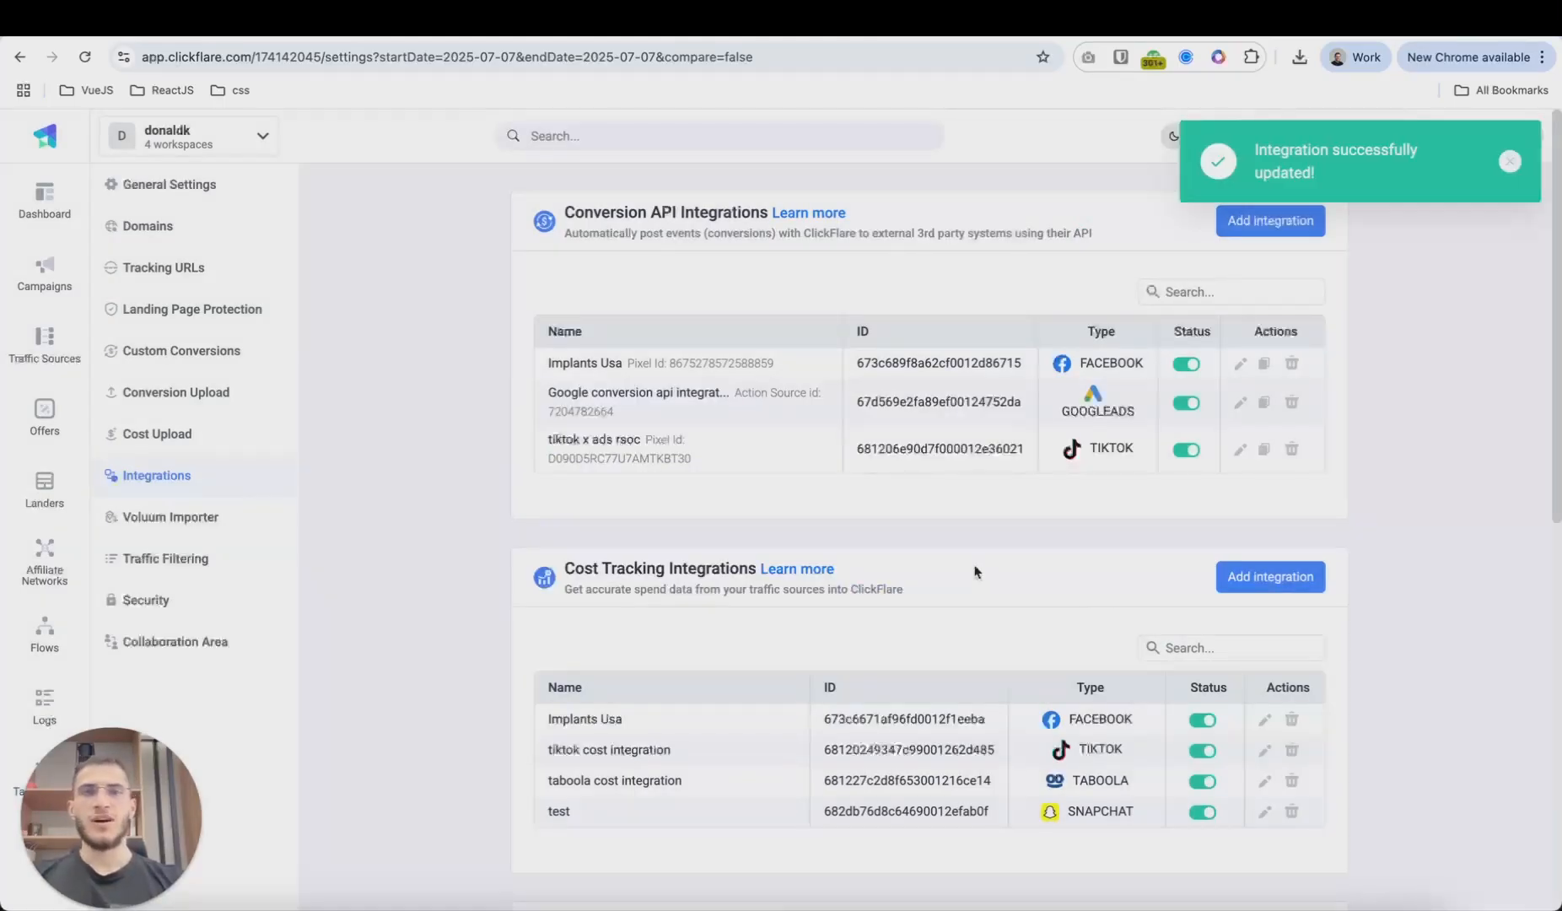